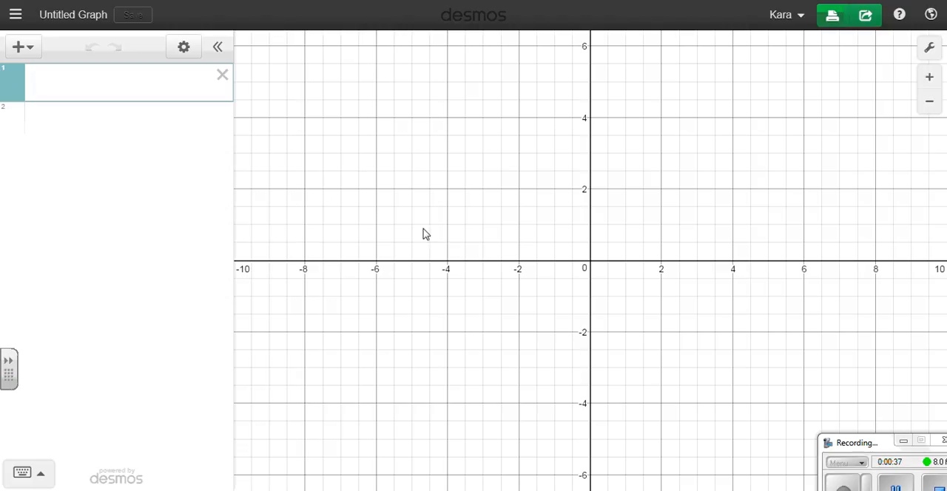
# Save the untitled graph with the title "Heart Example".
pyautogui.click(78, 18)
pyautogui.click(416, 138)
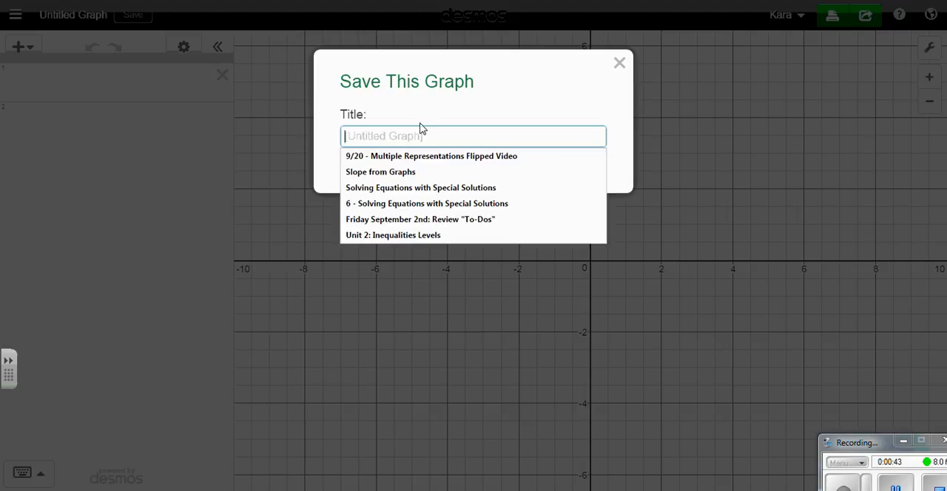
pyautogui.write('He')
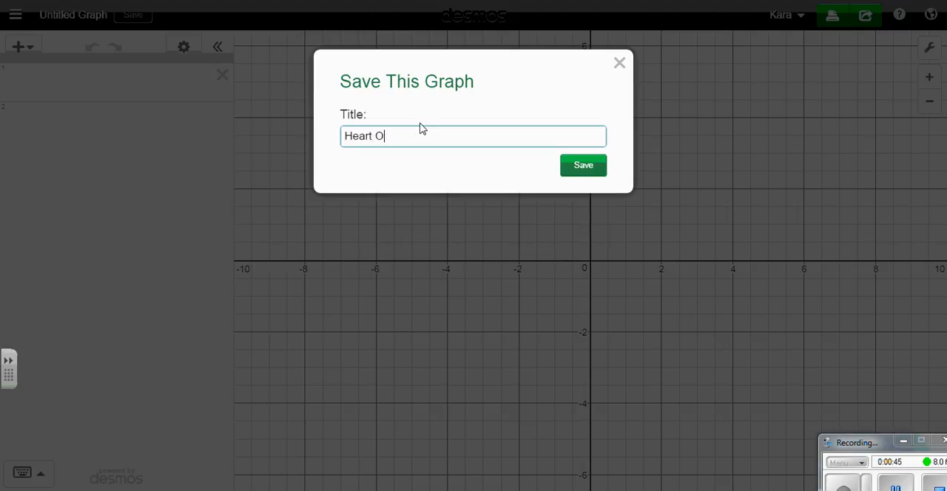
pyautogui.write('art Example')
pyautogui.press('Return')
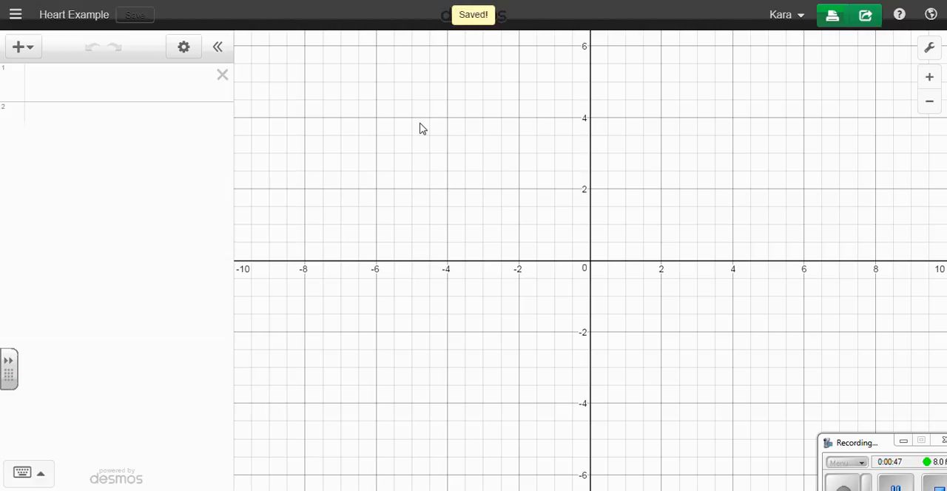
pyautogui.click(139, 16)
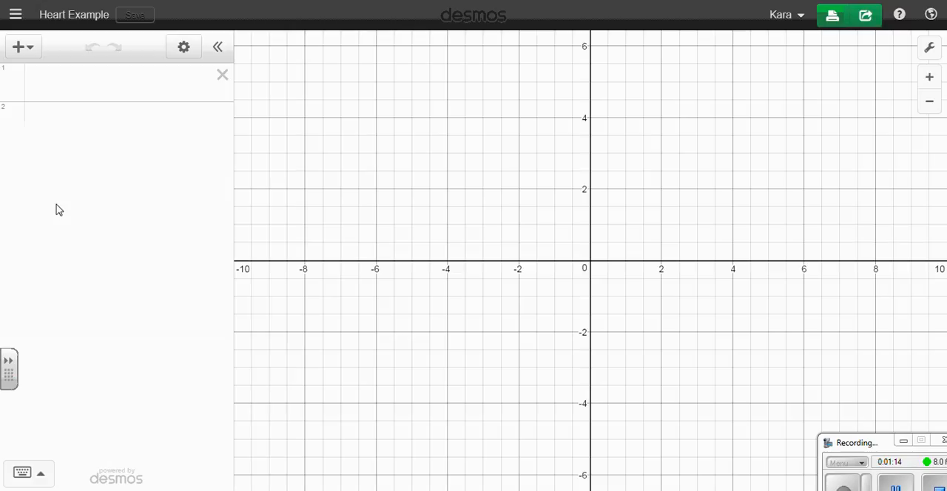
# Add a note reading "Line 1" as the first item of the expression list.
pyautogui.click(26, 50)
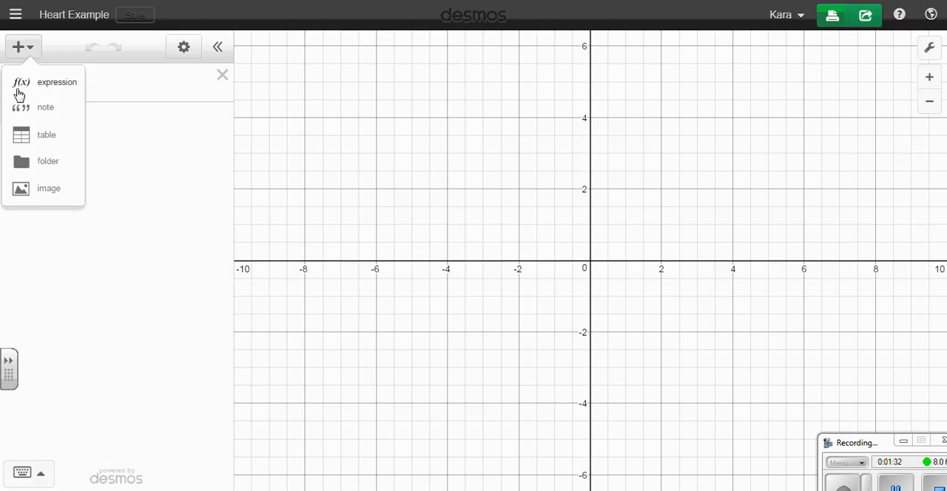
pyautogui.click(28, 111)
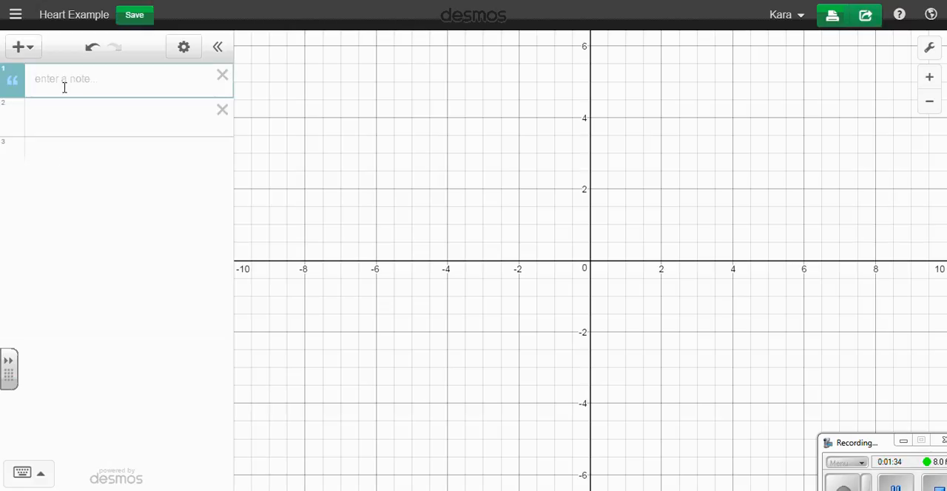
pyautogui.write('Line 1')
pyautogui.click(101, 117)
pyautogui.click(62, 164)
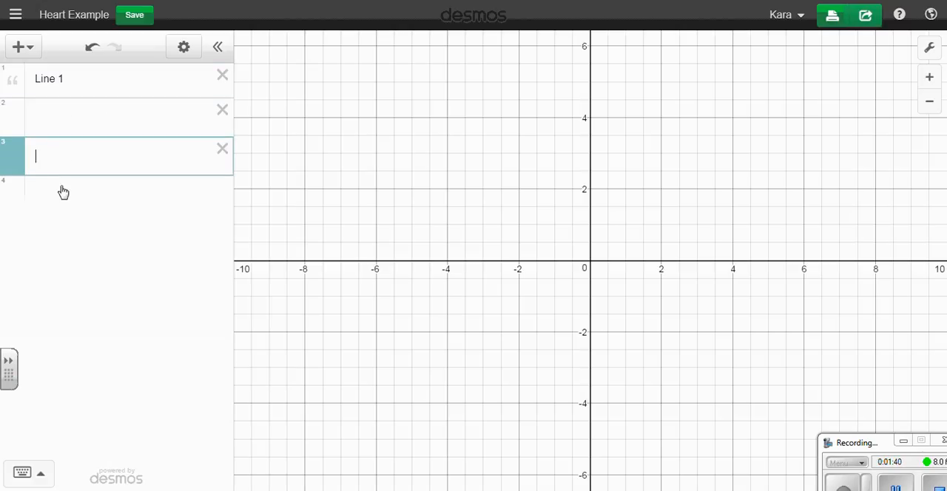
pyautogui.click(66, 199)
pyautogui.click(222, 188)
pyautogui.click(224, 150)
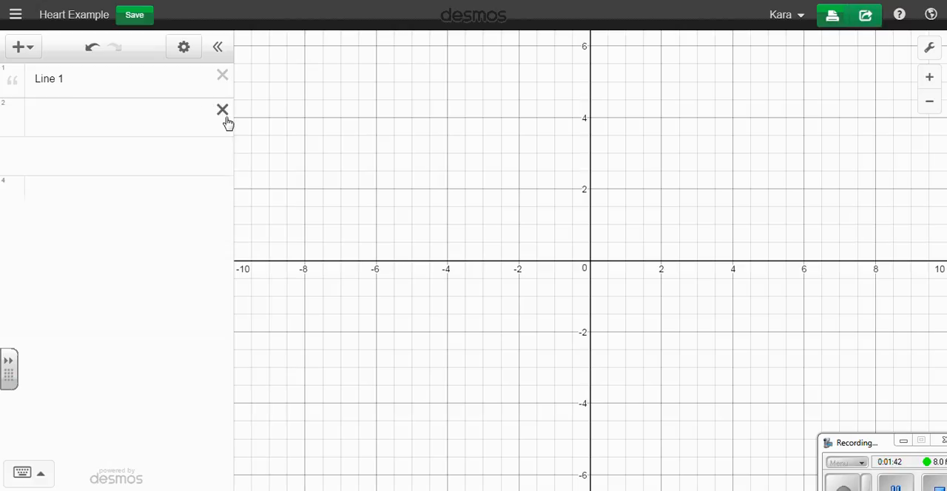
pyautogui.click(30, 52)
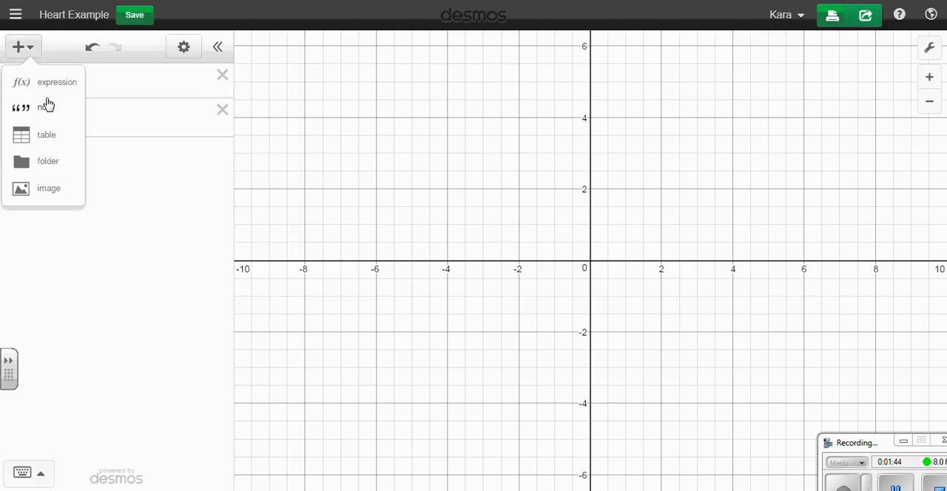
# Enter the slope-intercept equation y = -3/4x + 3 in the empty expression below the "Line 1" note.
pyautogui.click(163, 109)
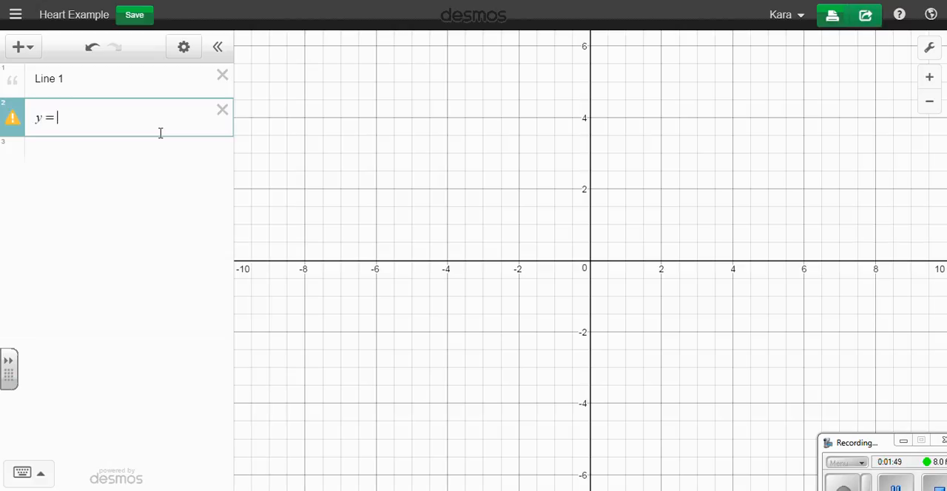
pyautogui.write('y=-3/4')
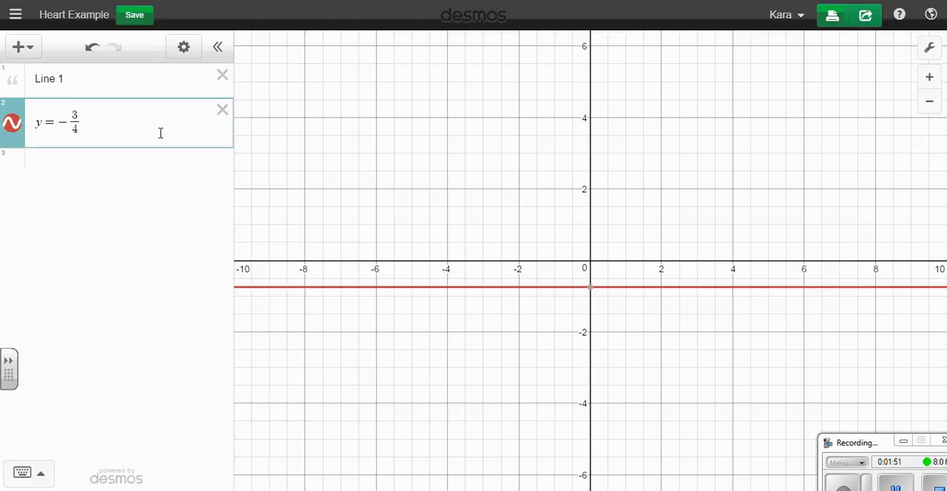
pyautogui.write('x+3')
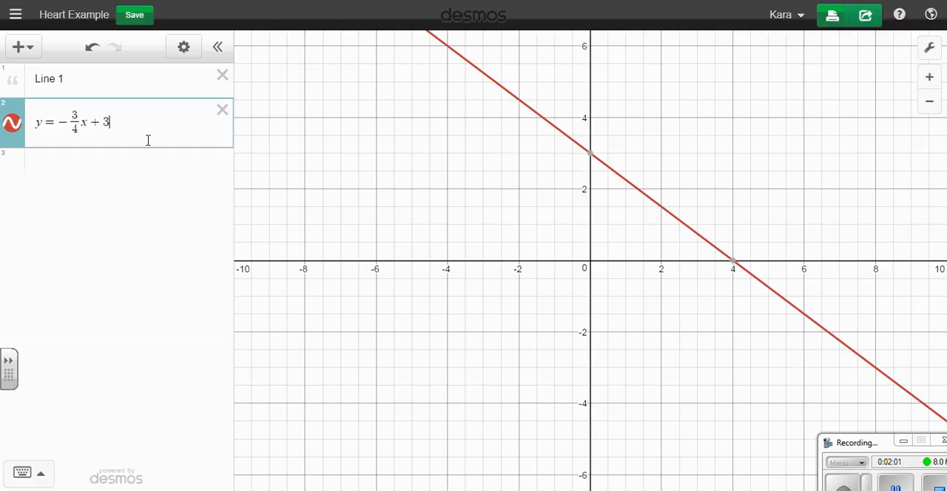
# Restrict the domain of the y = -3/4x + 3 line to {-4 < x < -2}.
pyautogui.click(33, 473)
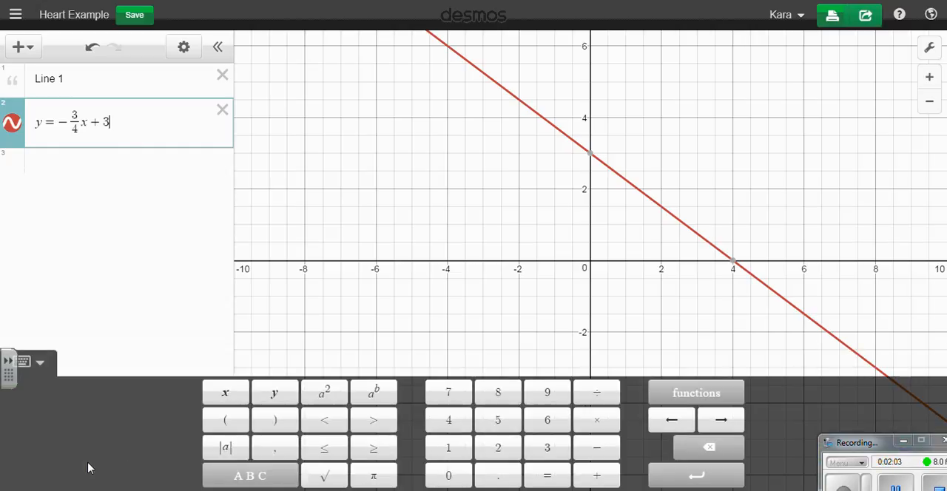
pyautogui.click(250, 477)
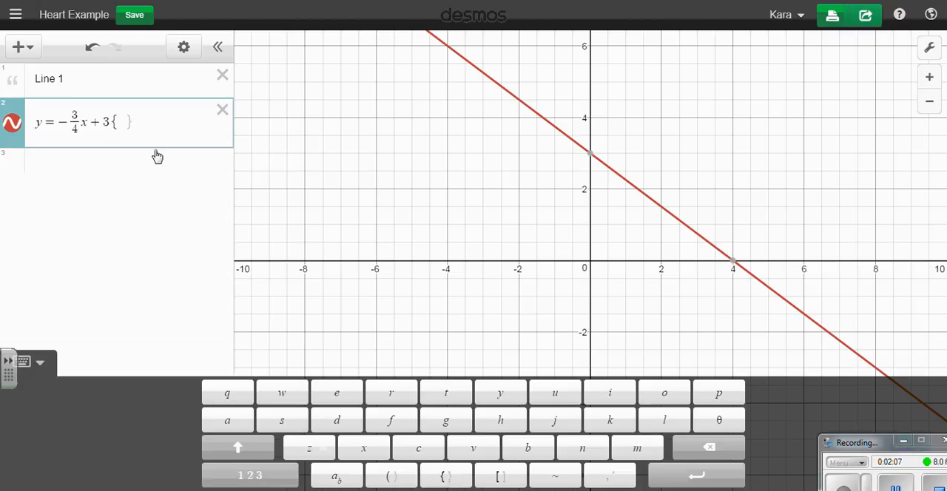
pyautogui.write('-4x')
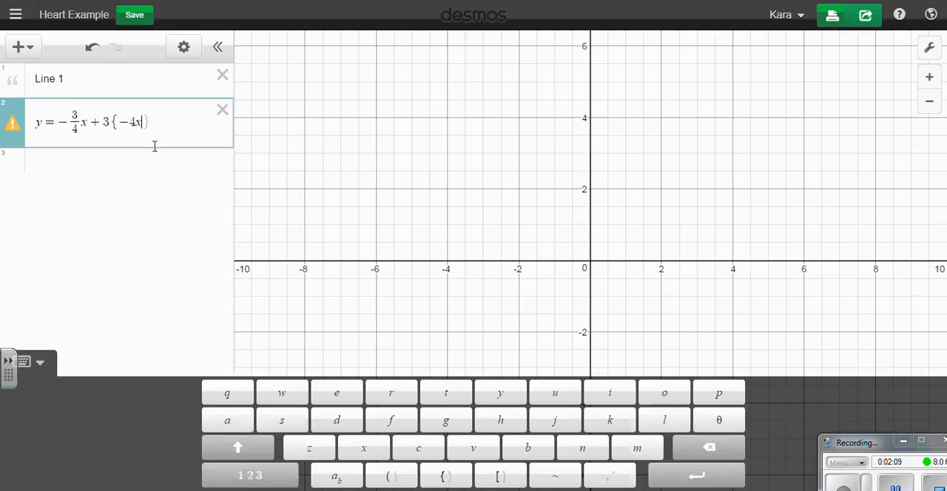
pyautogui.press('BackSpace')
pyautogui.write('<x<-2')
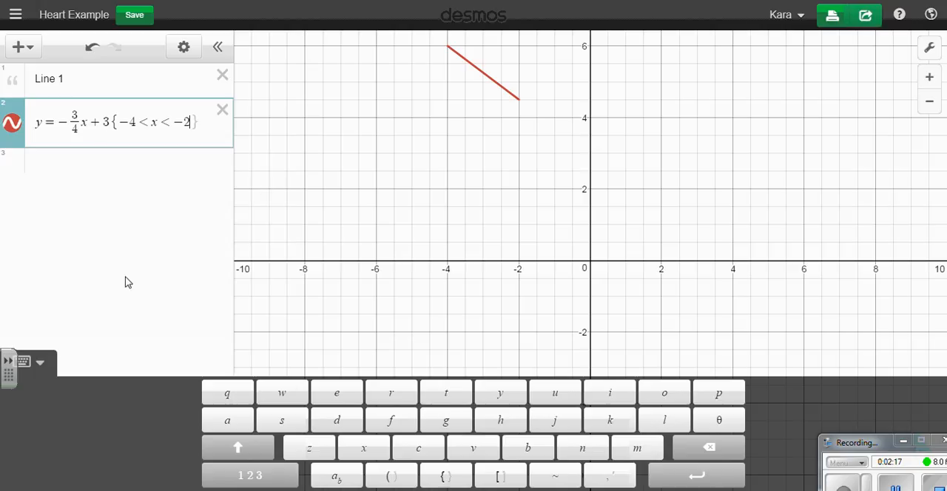
# Enter the point-slope equation y - 6 = -3/4(x + 4) in a new expression below the slope-intercept equation.
pyautogui.click(89, 168)
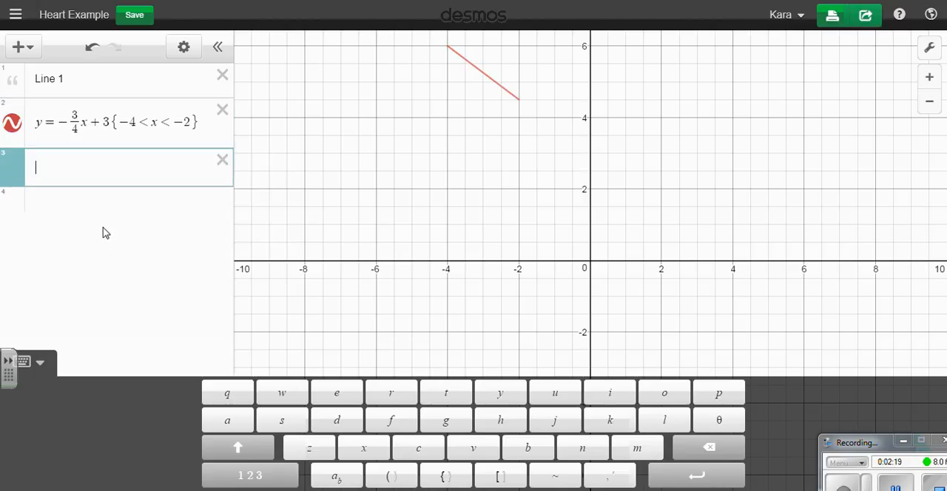
pyautogui.moveTo(590, 128); pyautogui.dragTo(589, 177)
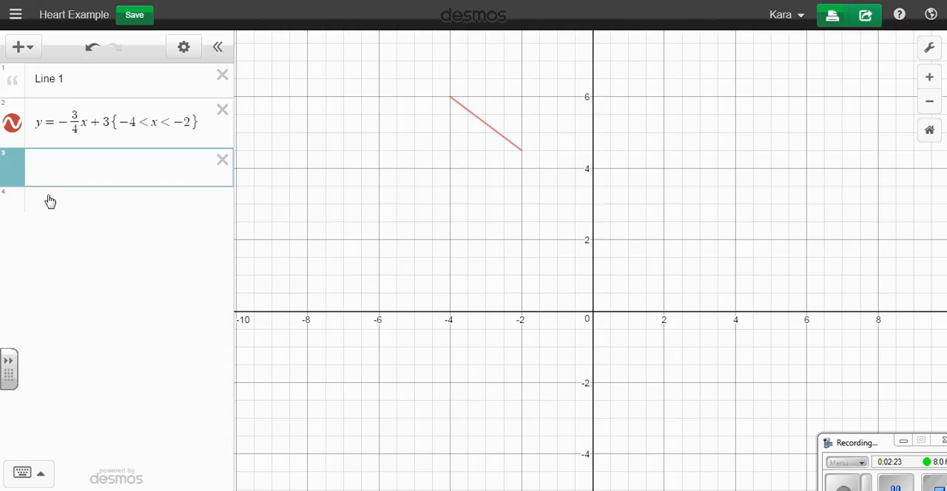
pyautogui.click(180, 181)
pyautogui.write('y-')
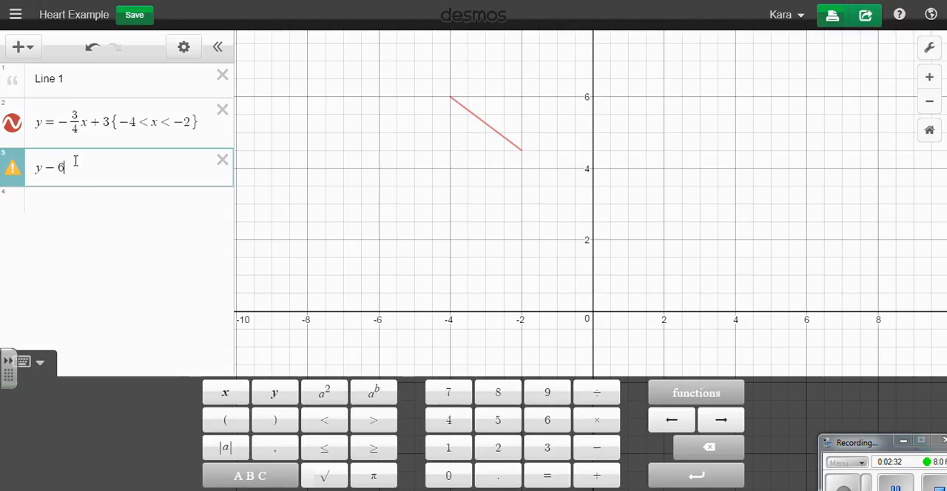
pyautogui.write('6=3/4')
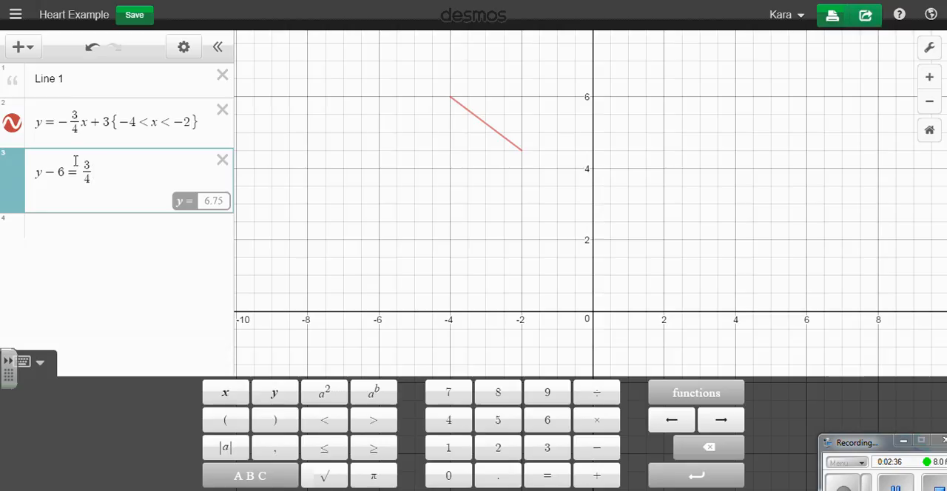
pyautogui.press('Right')
pyautogui.write('(x-')
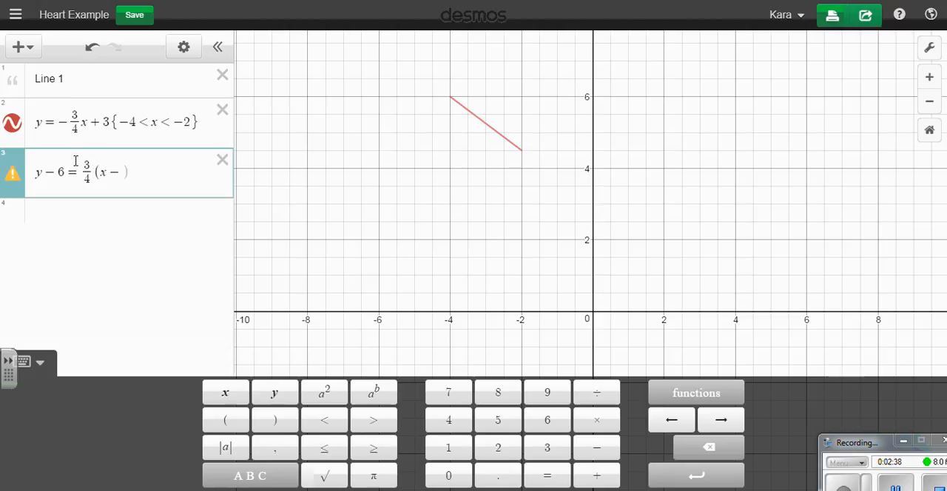
pyautogui.press('BackSpace')
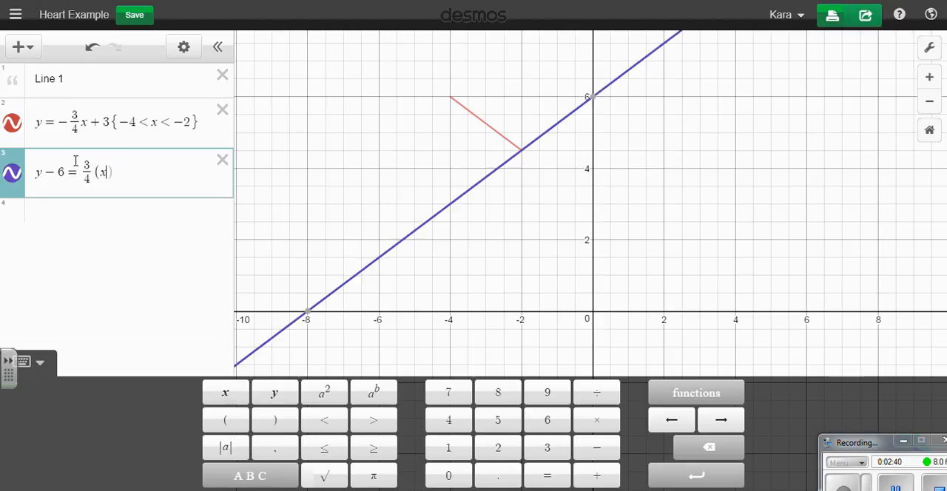
pyautogui.write('+4')
pyautogui.press('Right')
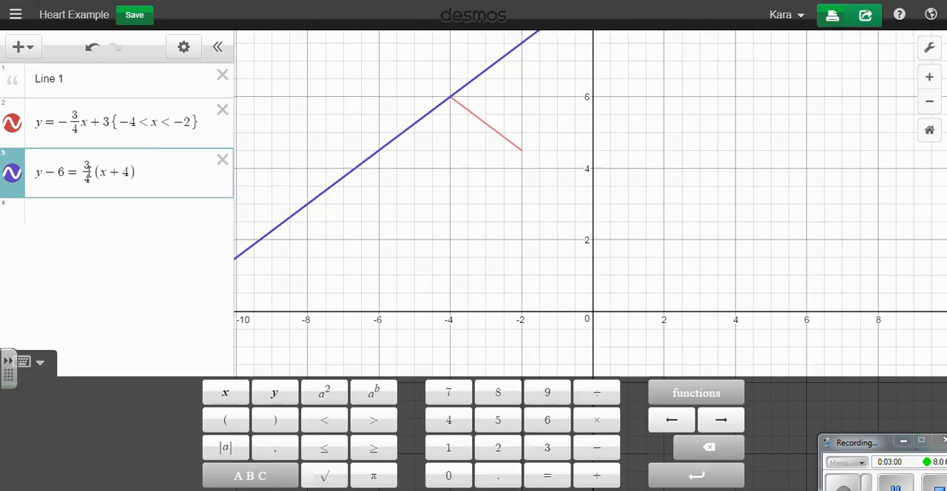
pyautogui.write('-')
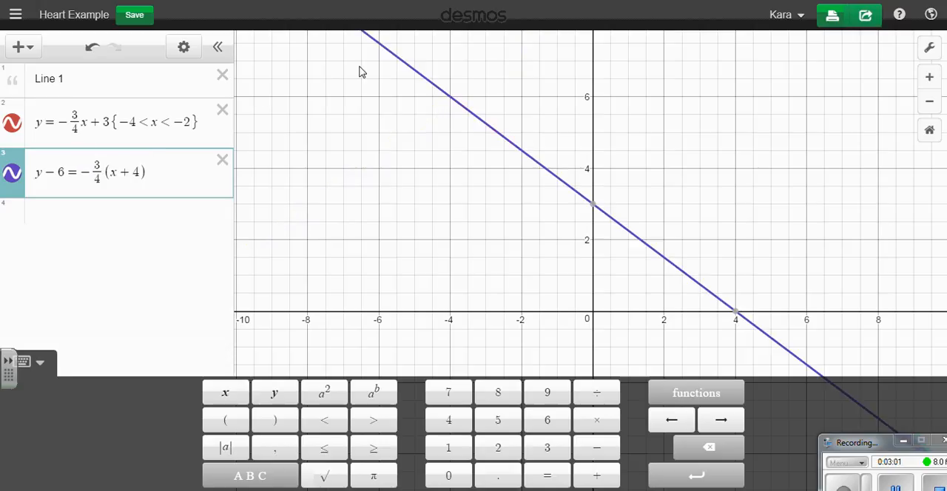
# Restrict the domain of the point-slope equation to {-4 < x < -2}.
pyautogui.click(160, 162)
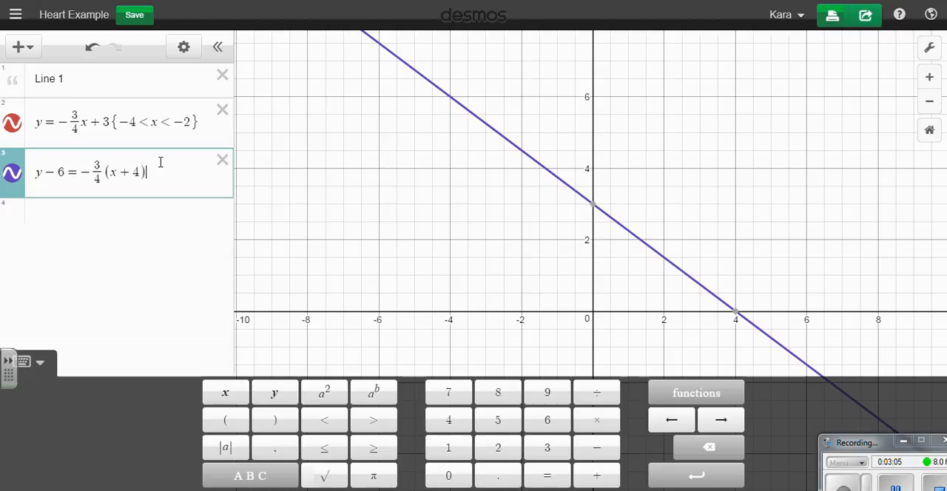
pyautogui.write('{-4')
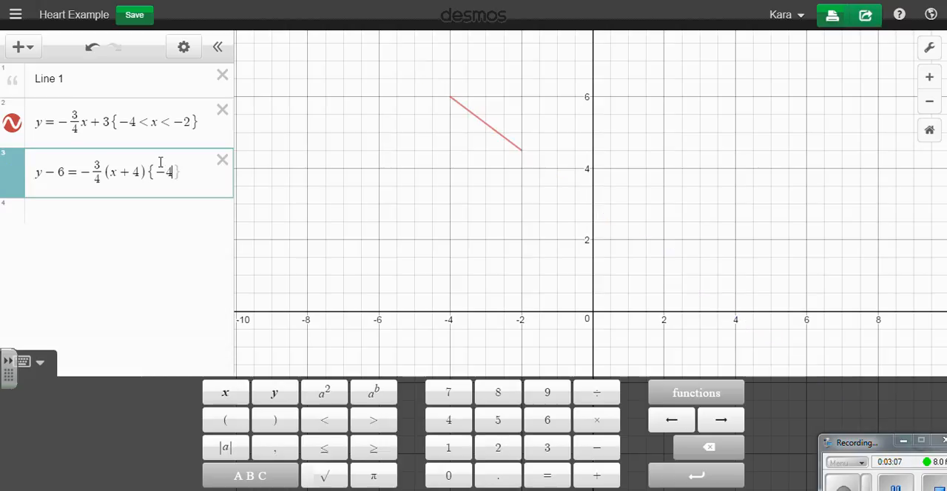
pyautogui.write('<x<-')
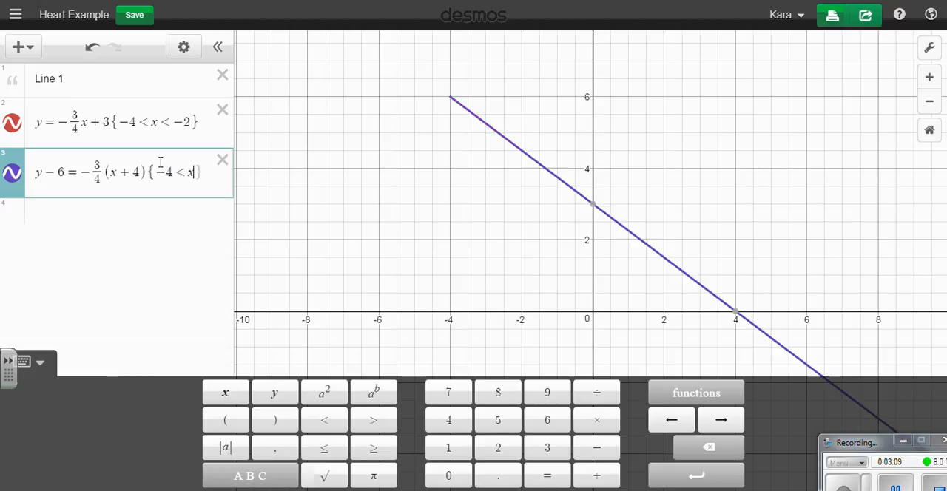
pyautogui.write('2')
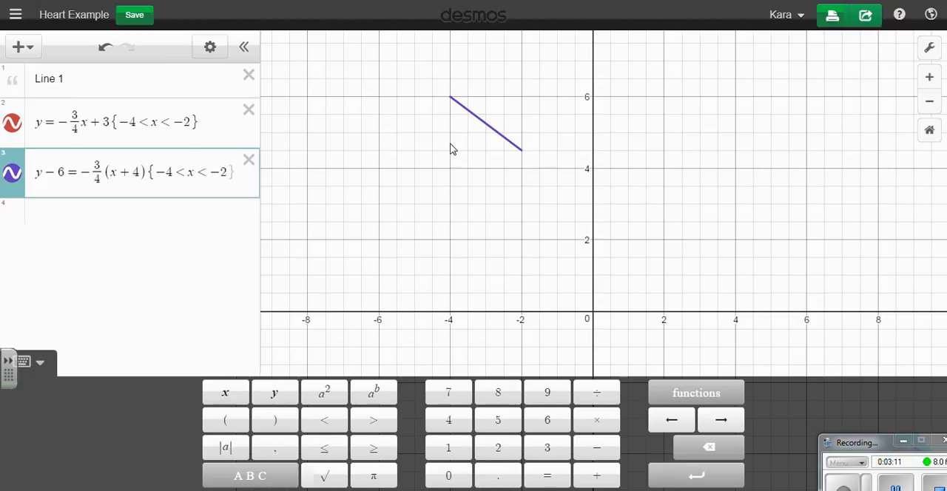
# Hide and show the point-slope line to compare it with the slope-intercept segment, leaving it shown.
pyautogui.click(13, 177)
pyautogui.click(13, 178)
pyautogui.click(12, 178)
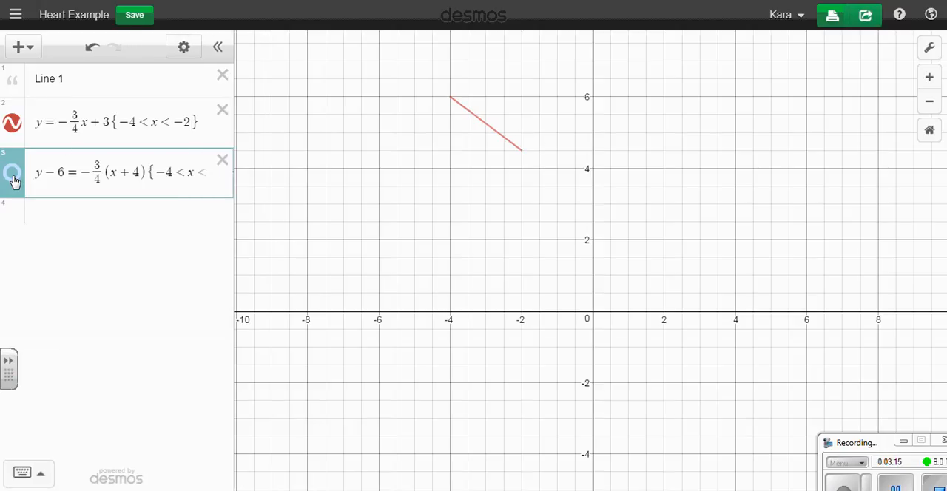
pyautogui.click(13, 177)
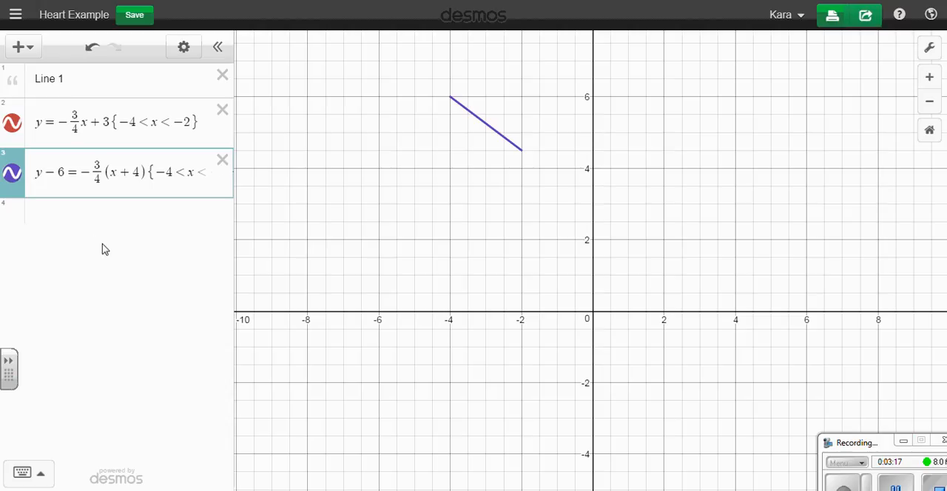
# Enter the standard-form equation 3x + 4y = 12 in a new expression below the point-slope equation.
pyautogui.click(199, 210)
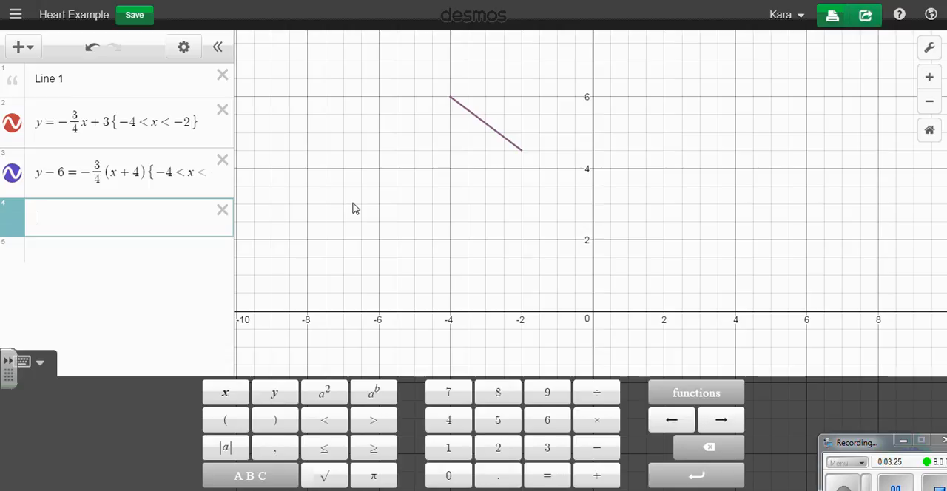
pyautogui.write('x + 4y ')
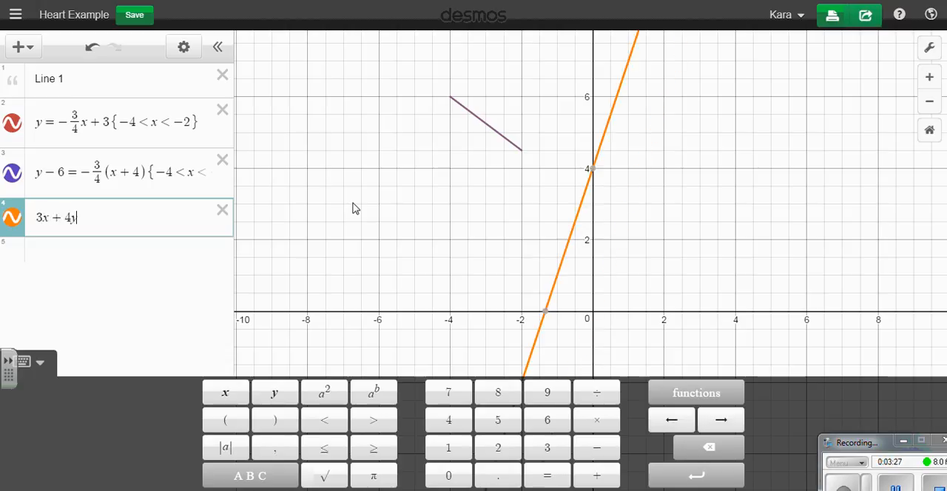
pyautogui.write('= ')
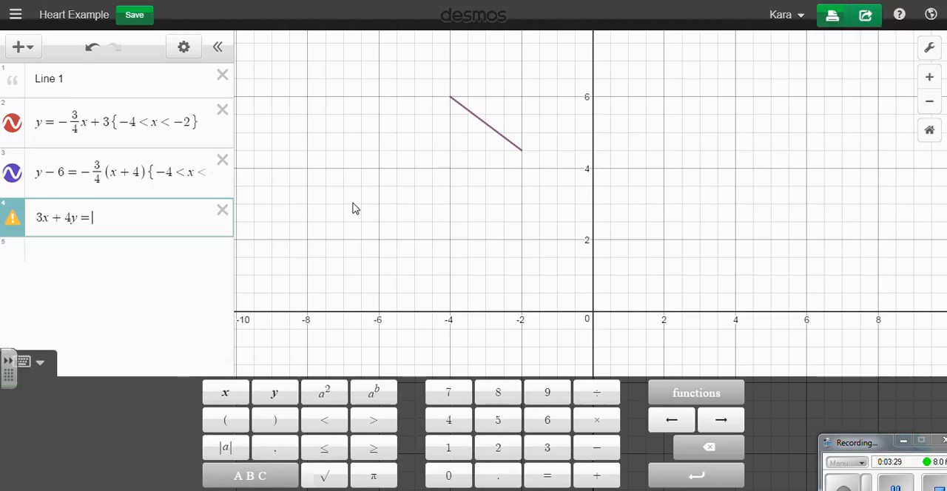
pyautogui.write('12{')
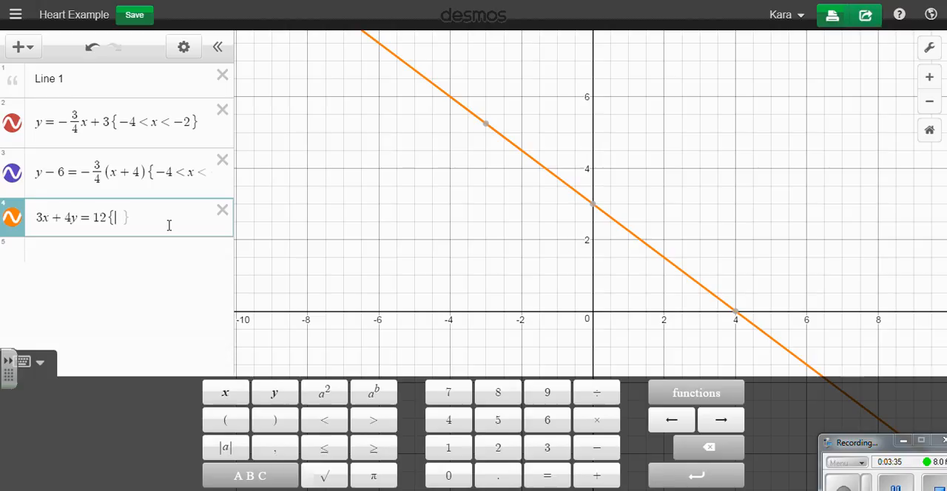
# Restrict the domain of the standard-form equation 3x + 4y = 12 to {-4 < x < -2}.
pyautogui.write('-4<x')
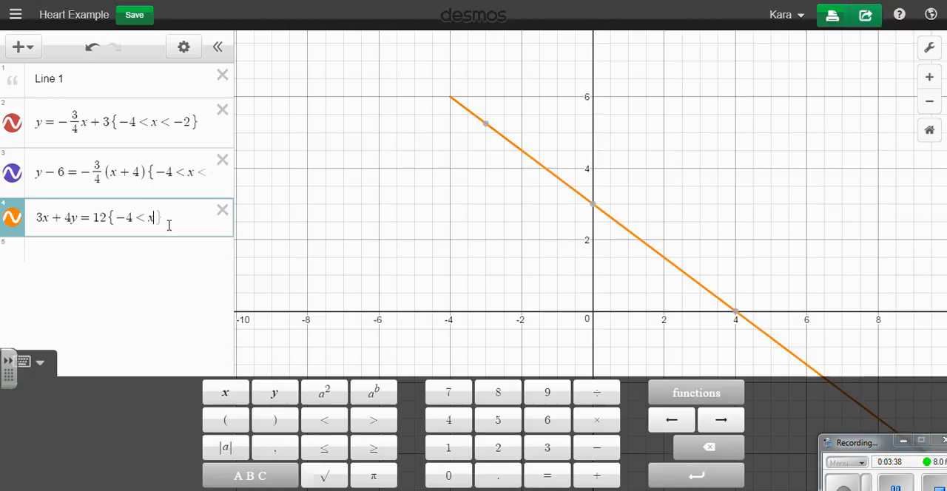
pyautogui.write('<')
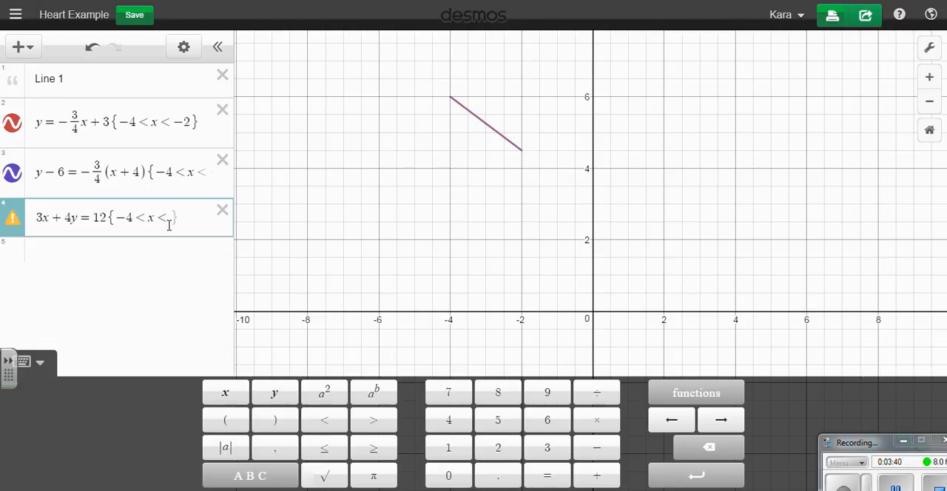
pyautogui.write('-2')
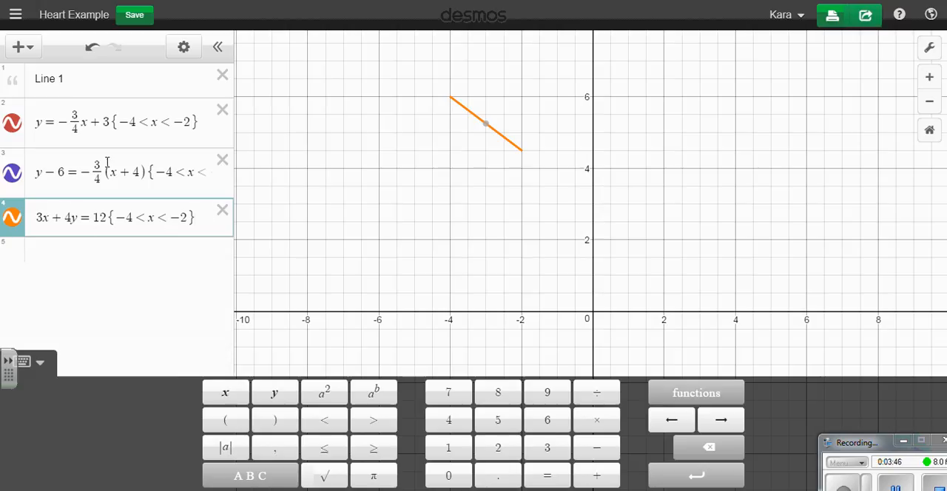
# Hide and show the three Line 1 equations to compare their segments, leaving all three shown.
pyautogui.click(12, 220)
pyautogui.click(15, 173)
pyautogui.click(12, 123)
pyautogui.click(12, 123)
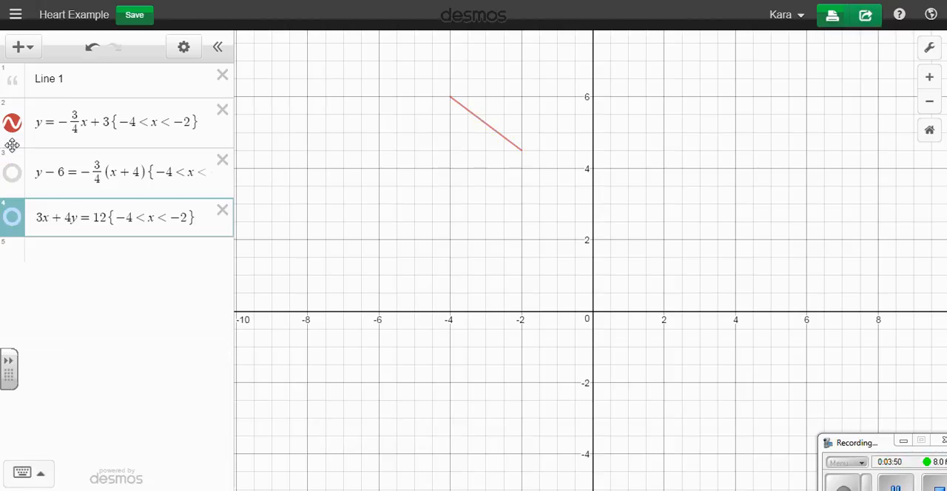
pyautogui.click(12, 172)
pyautogui.click(14, 219)
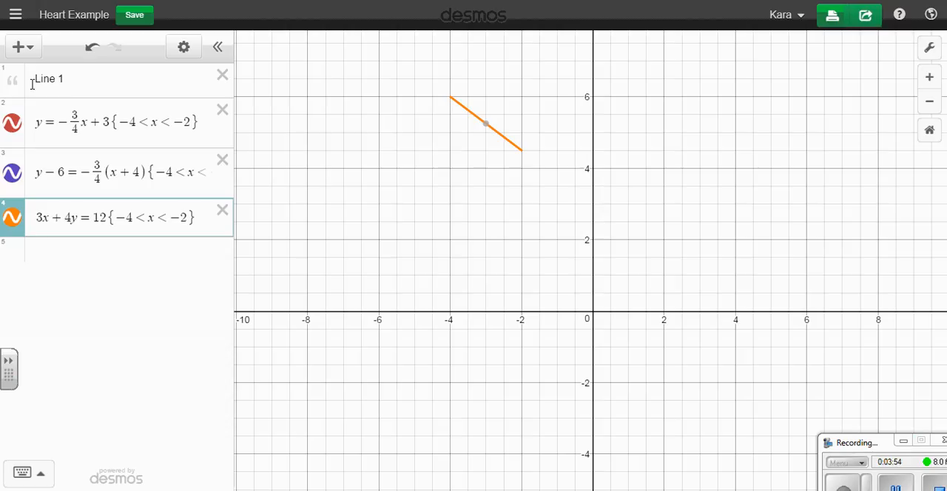
# Add a note reading "Line 2" below the Line 1 equations.
pyautogui.click(57, 256)
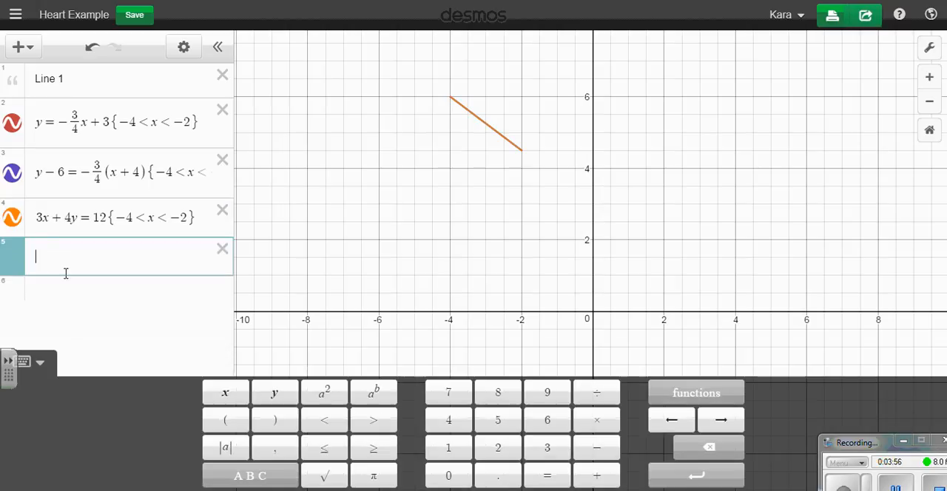
pyautogui.click(22, 45)
pyautogui.click(53, 106)
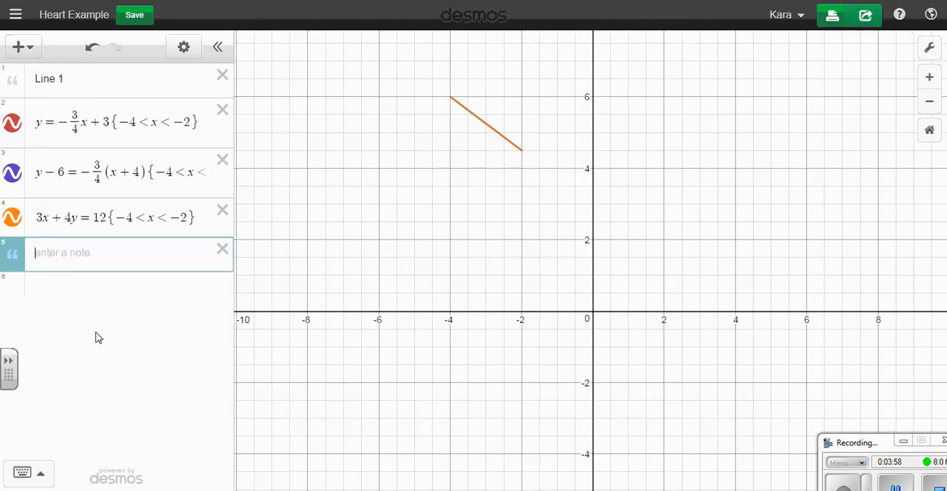
pyautogui.write('Line 2')
# Enter the slope-intercept equation y = 3/4x + 6 in a new expression below the Line 2 note.
pyautogui.click(113, 288)
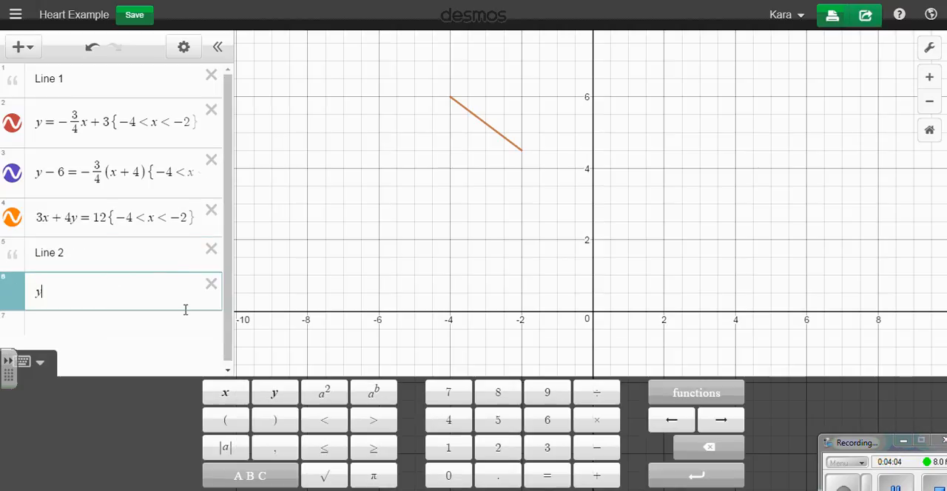
pyautogui.write('y=3/4')
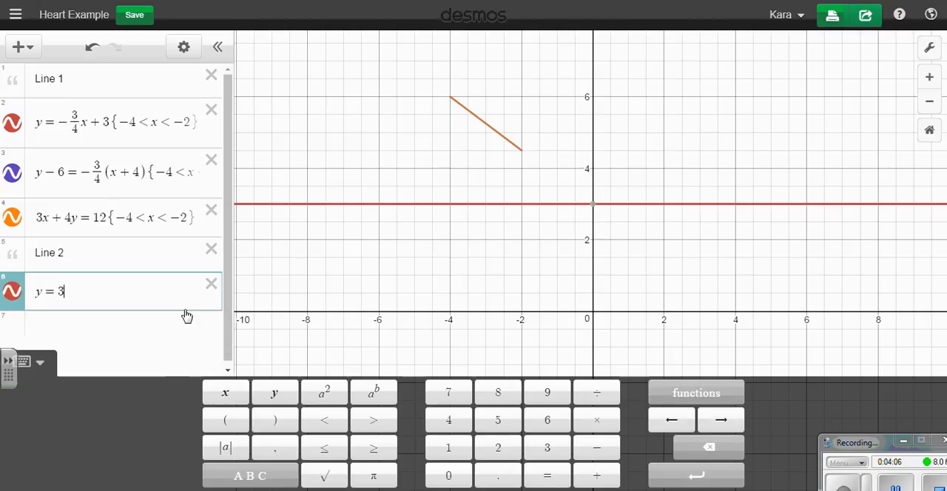
pyautogui.write('x')
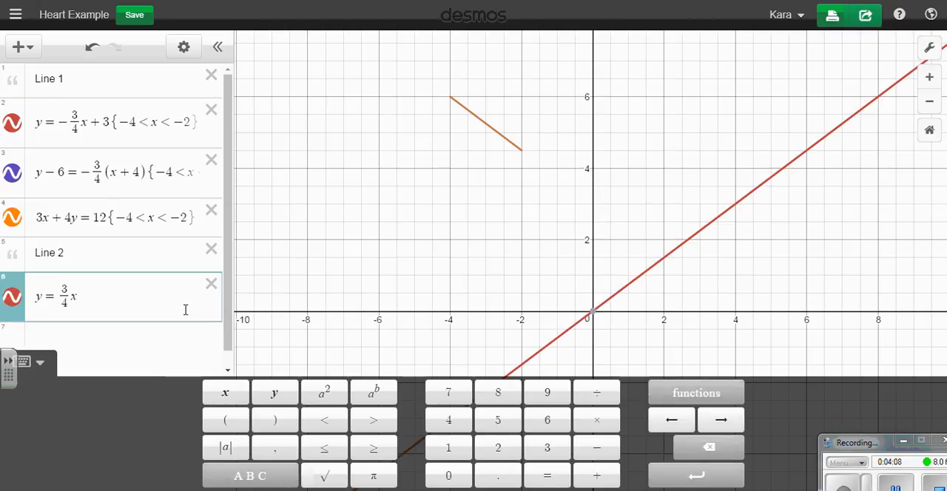
pyautogui.write('+6')
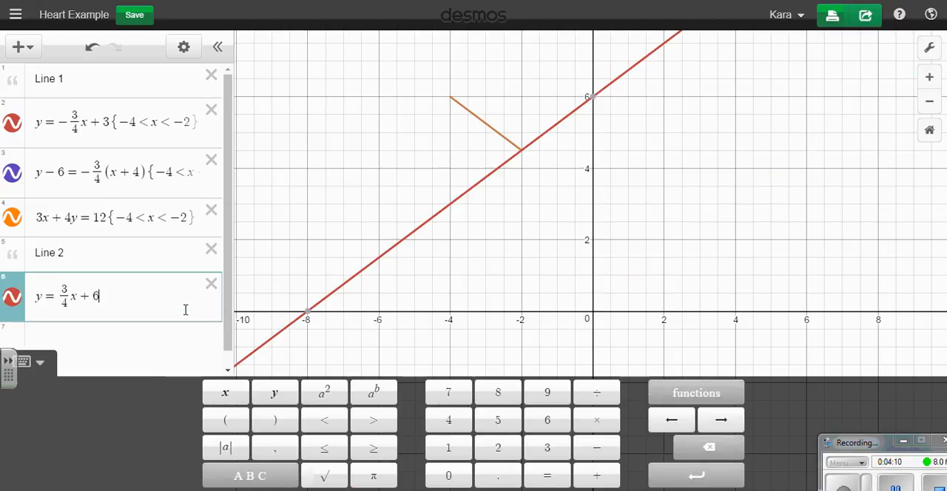
pyautogui.write('{-')
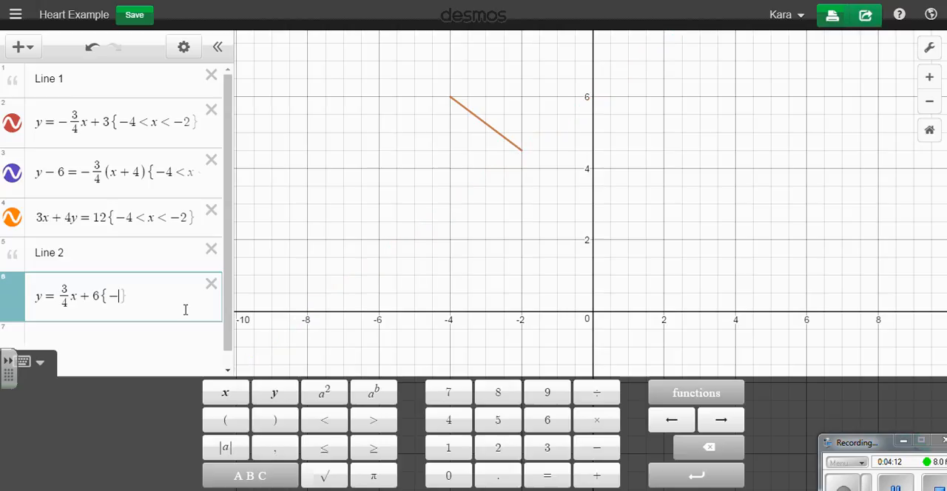
pyautogui.write('2<x<0')
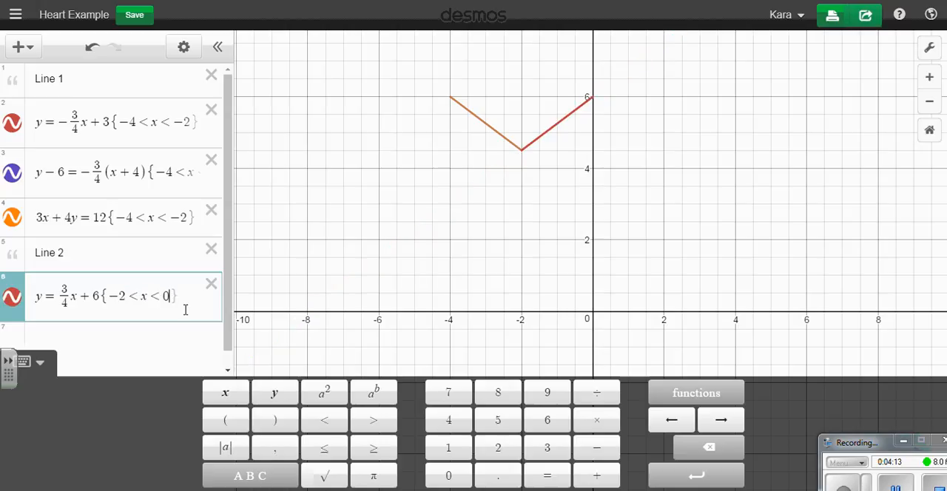
# Enter the point-slope equation y - 6 = 3/4(x - 0) in a new expression below the Line 2 slope-intercept equation.
pyautogui.press('Return')
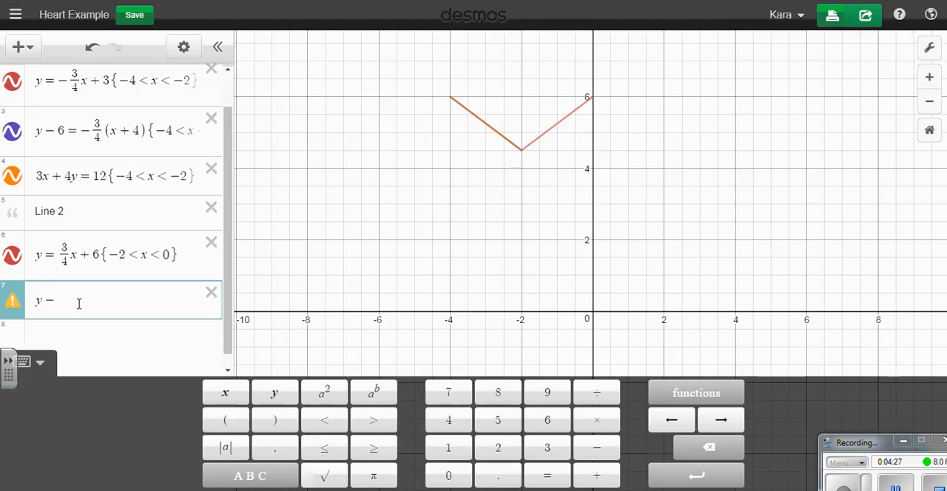
pyautogui.write('6=3/4')
pyautogui.press('Right')
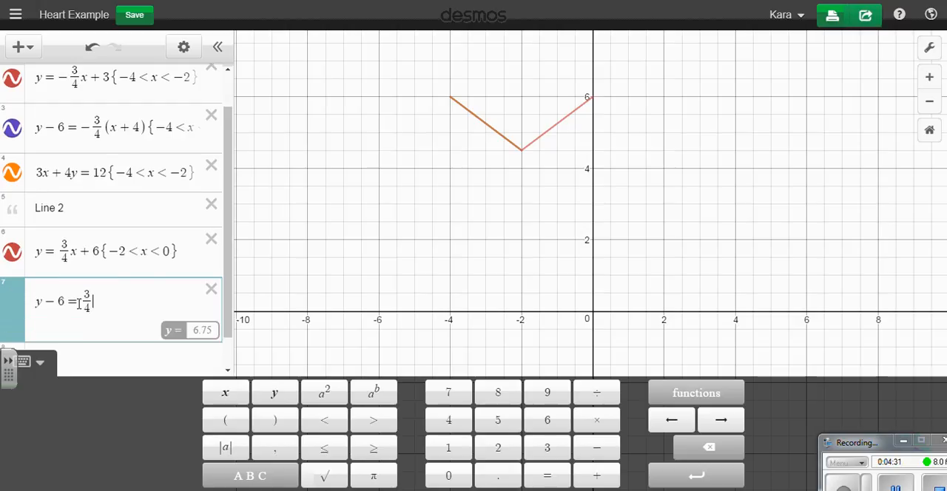
pyautogui.write('(x - 0')
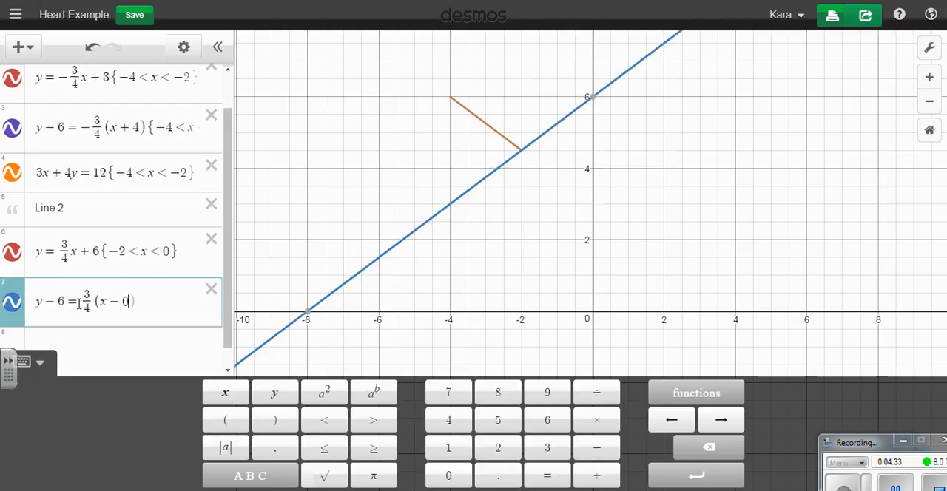
pyautogui.write('){-2 ')
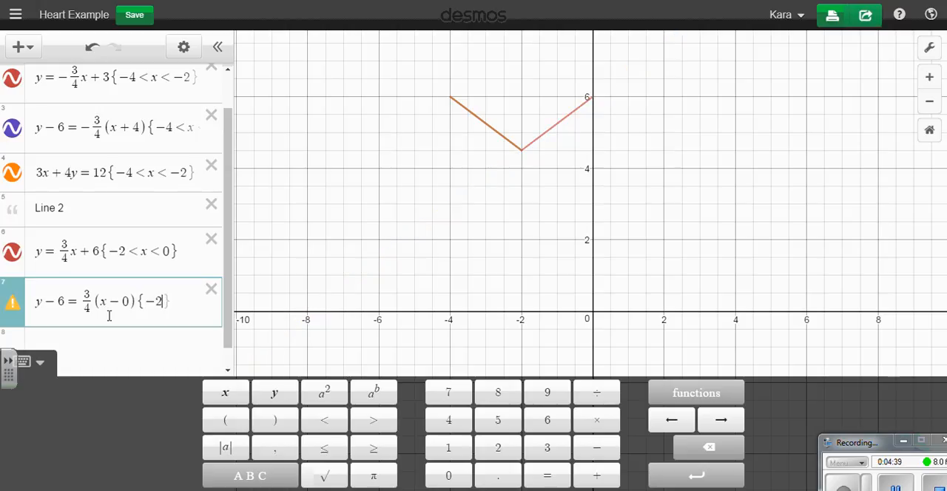
pyautogui.write('< x < ')
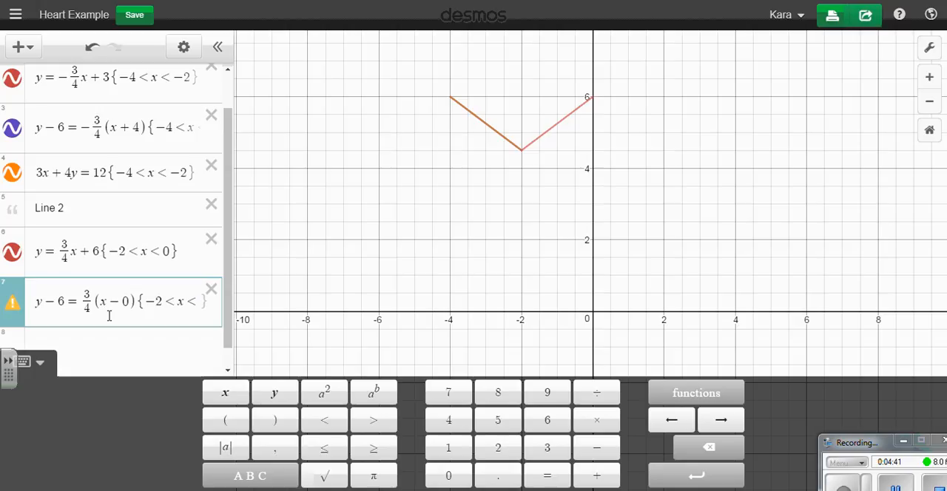
pyautogui.write('0')
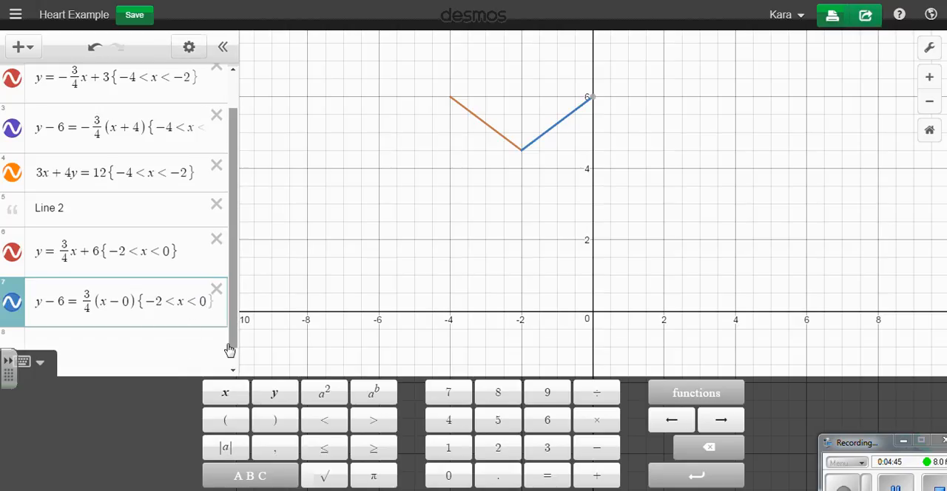
# Add a blank expression below the Line 2 equations and save the graph.
pyautogui.click(152, 344)
pyautogui.click(28, 48)
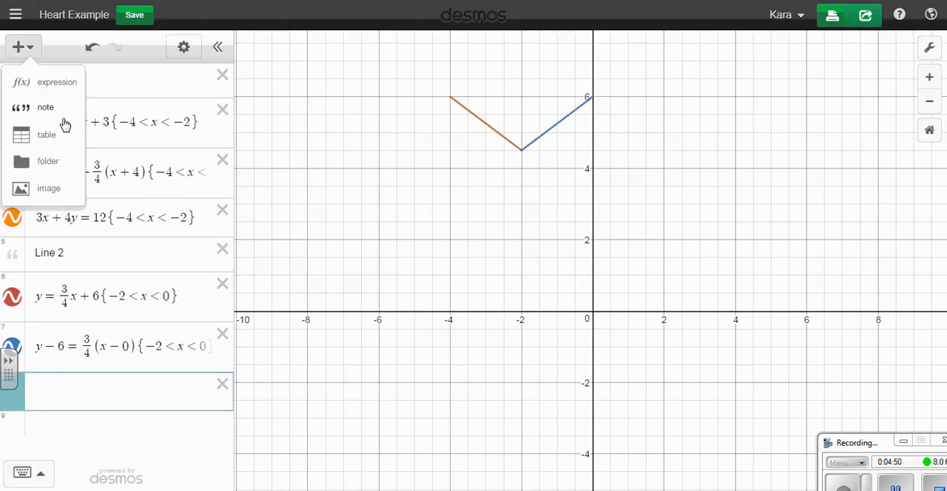
pyautogui.click(397, 407)
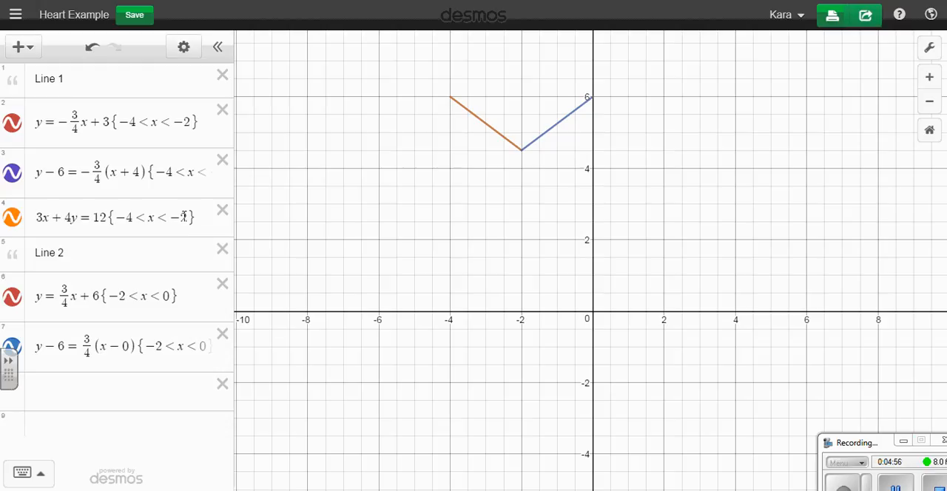
pyautogui.click(132, 17)
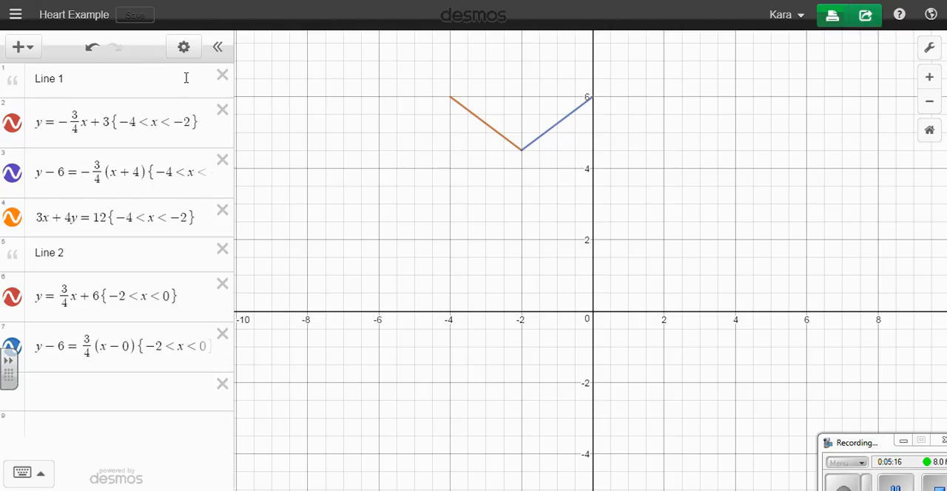
# Recolor the Line 1 point-slope and standard-form equations and the Line 2 point-slope equation to red.
pyautogui.click(183, 47)
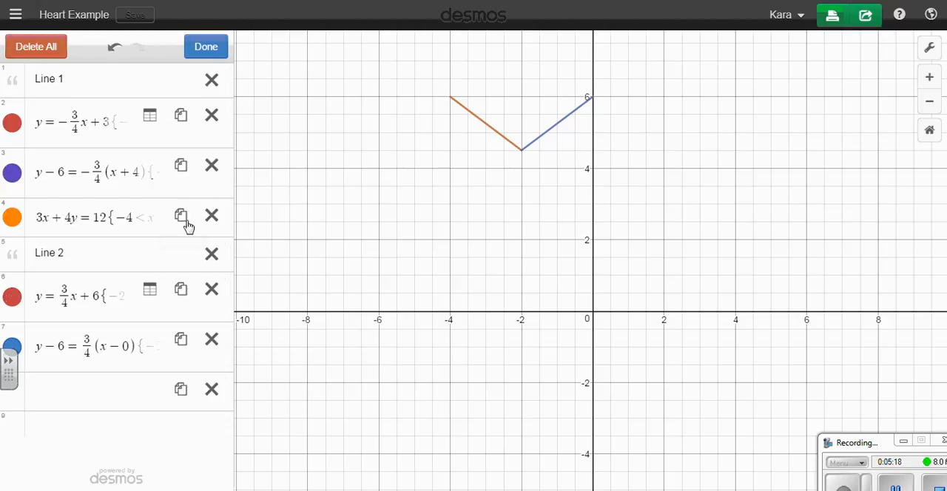
pyautogui.click(12, 123)
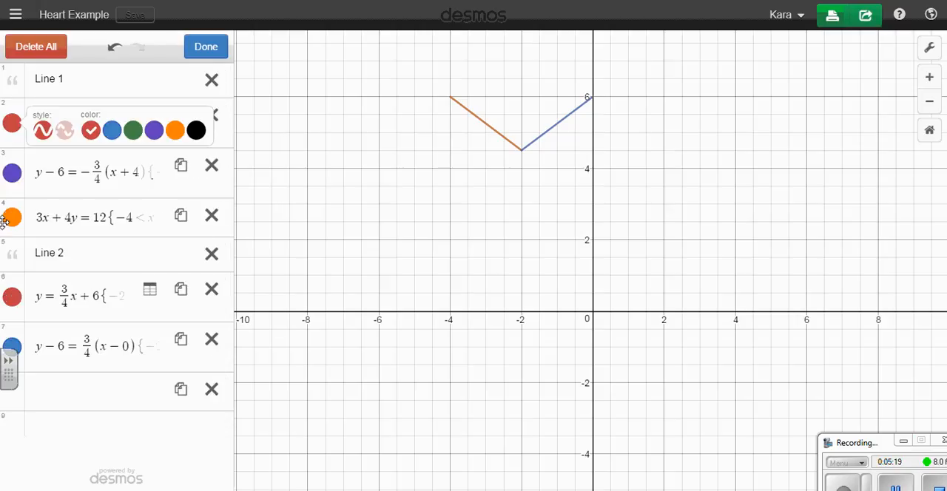
pyautogui.click(14, 176)
pyautogui.click(90, 180)
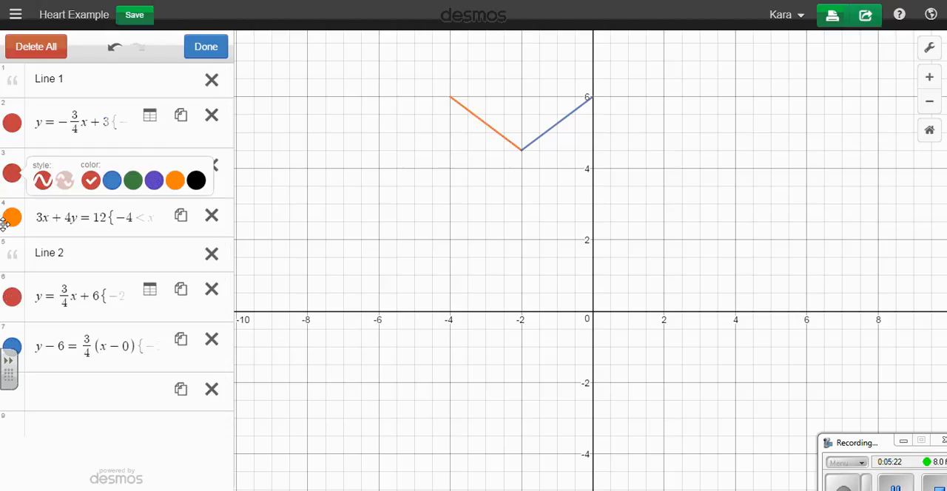
pyautogui.click(13, 218)
pyautogui.click(90, 224)
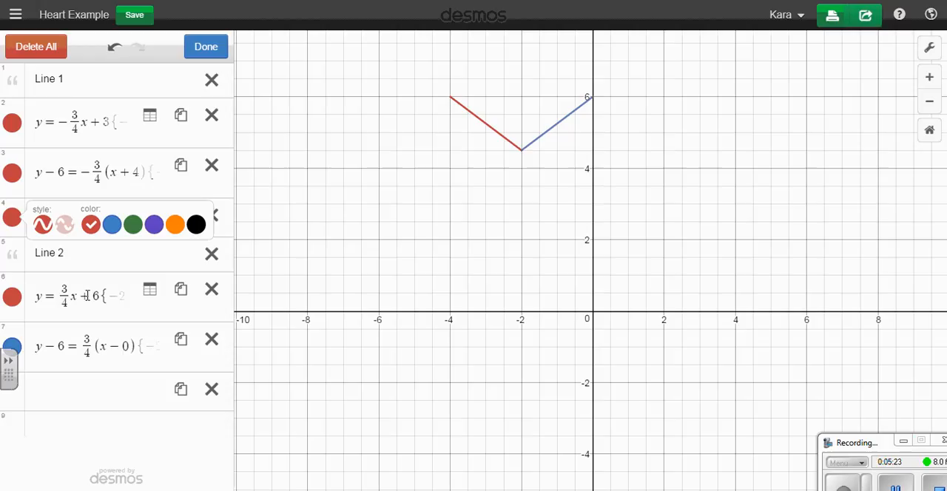
pyautogui.click(12, 346)
pyautogui.click(90, 355)
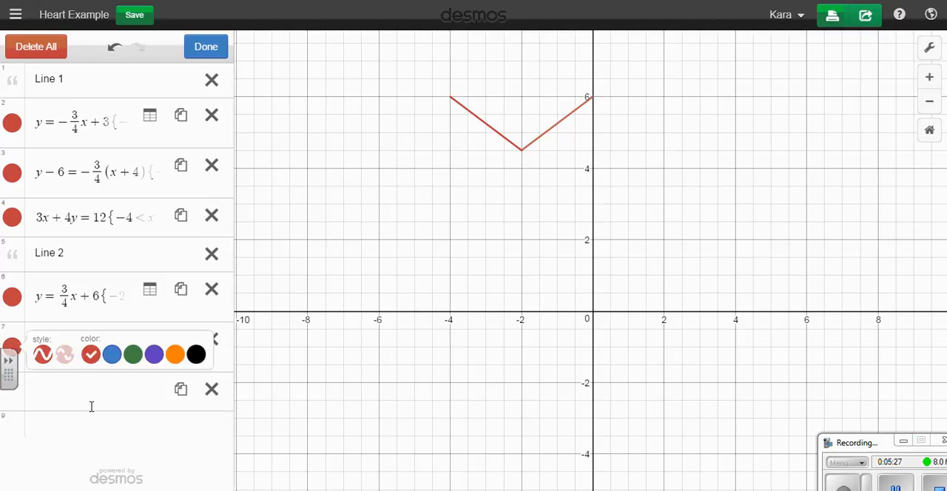
# Try the dashed line style on the Line 2 point-slope equation, and restore its solid style.
pyautogui.click(65, 356)
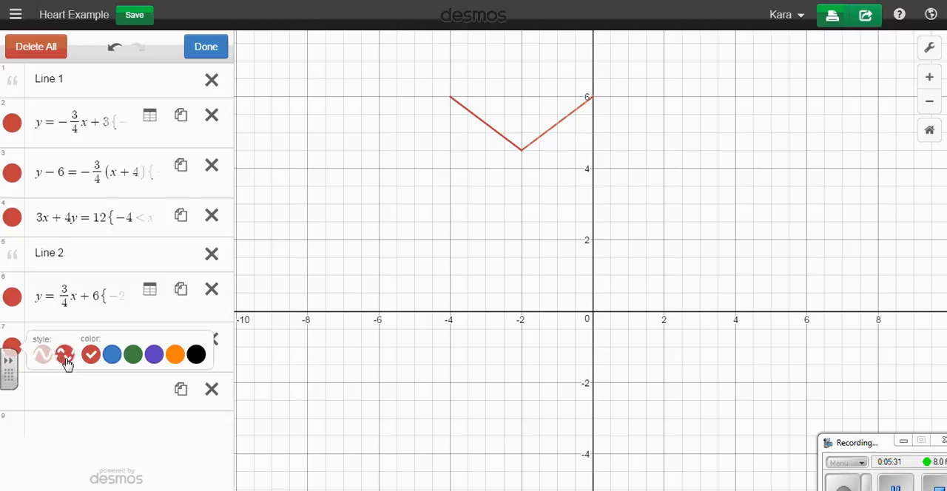
pyautogui.click(43, 356)
pyautogui.click(274, 338)
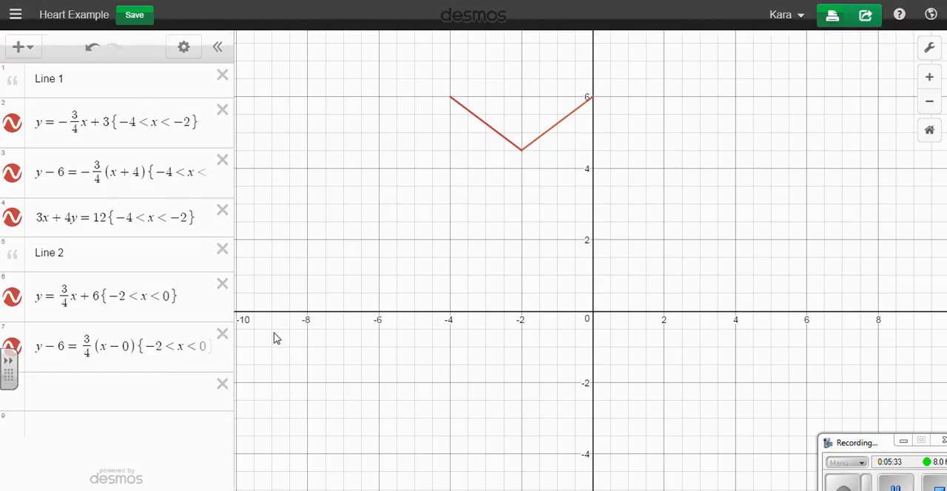
# Check the table conversion option of the Line 1 slope-intercept equation, and save the graph with its new colors.
pyautogui.click(184, 49)
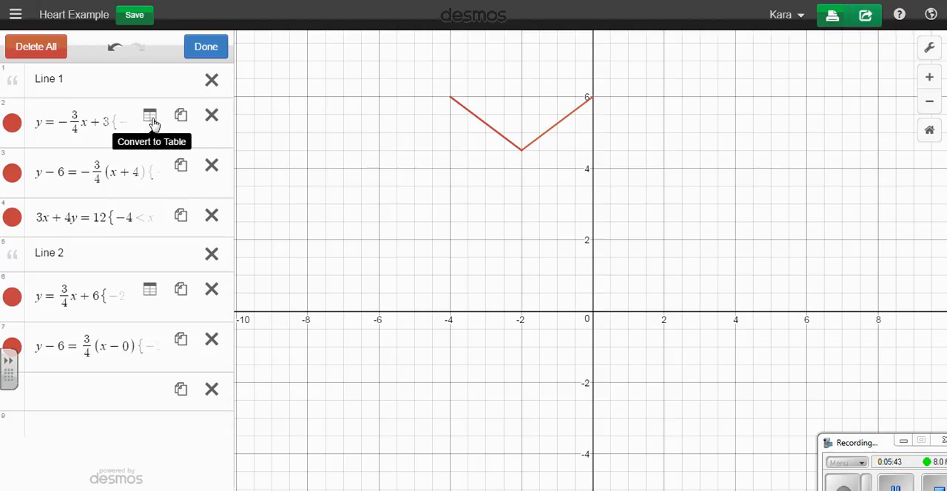
pyautogui.click(205, 46)
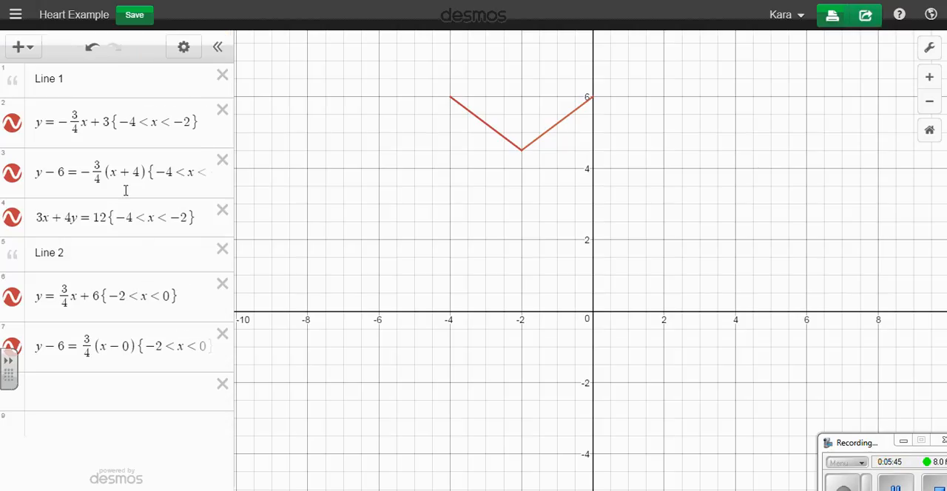
pyautogui.click(134, 15)
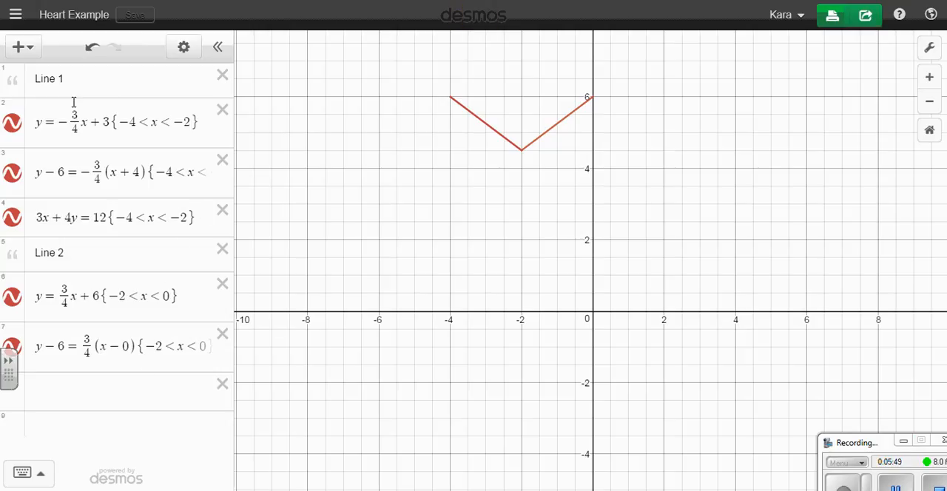
# Add a folder named "Main Lines" above the Line 1 note.
pyautogui.click(22, 48)
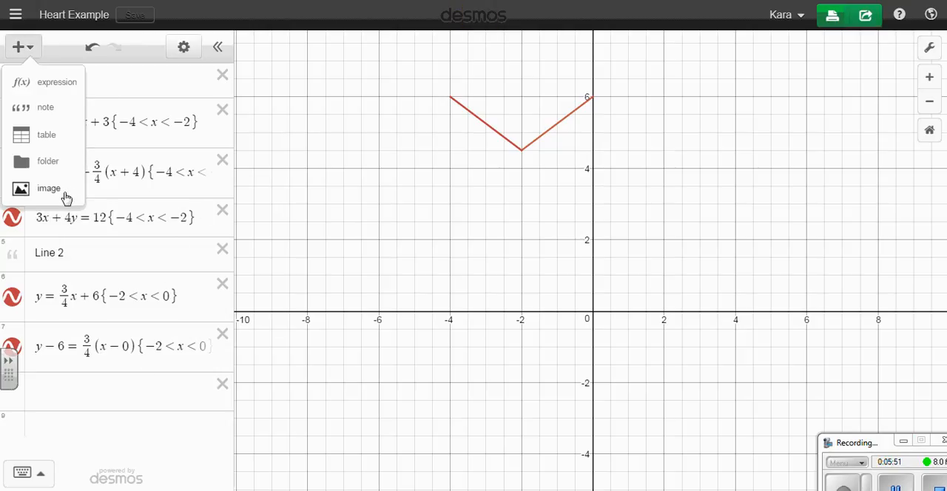
pyautogui.click(57, 163)
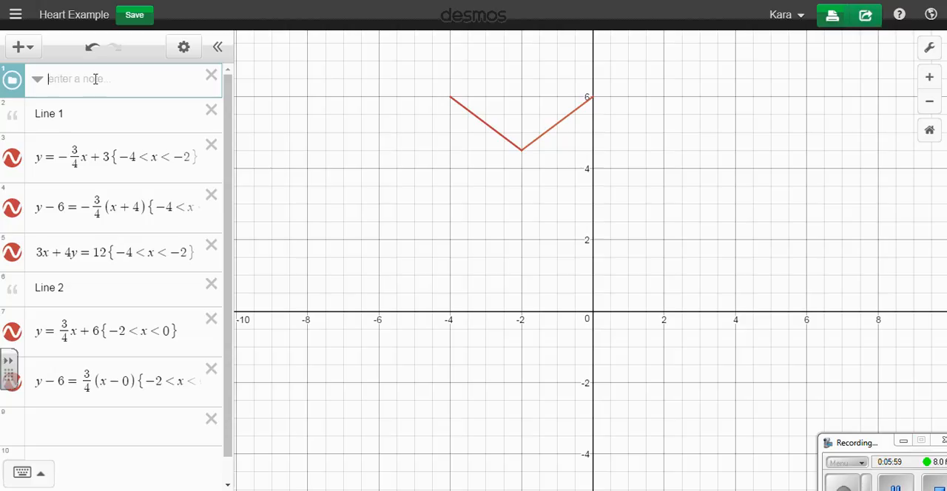
pyautogui.write('Main Lines')
pyautogui.click(109, 112)
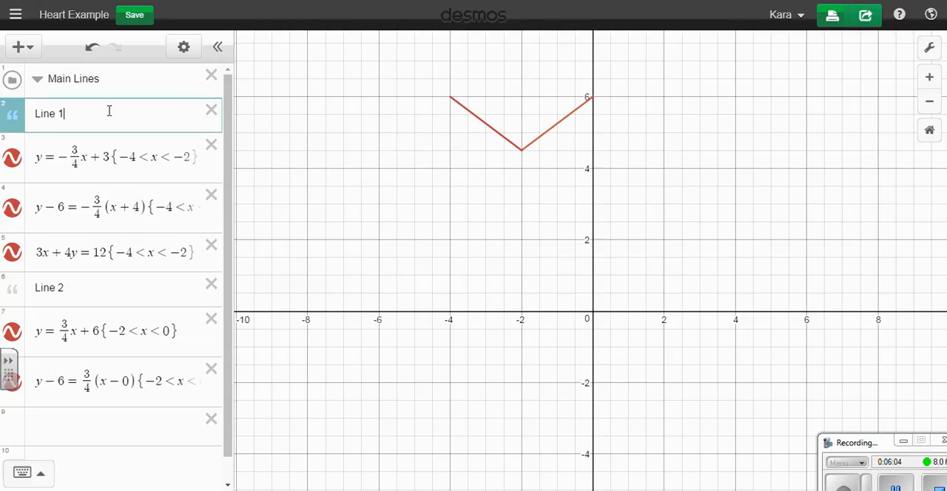
# Move the Main Lines folder below the last Line 2 equation and enter y = 3x + 4 inside it.
pyautogui.click(118, 78)
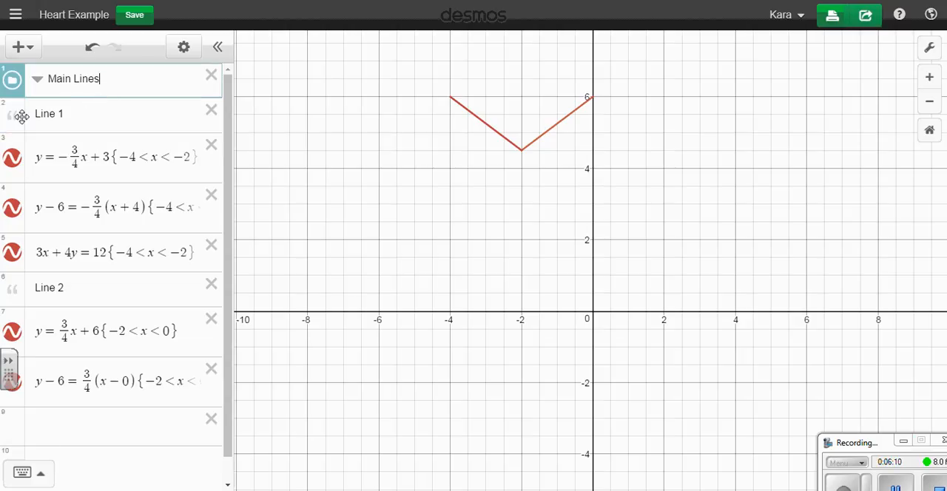
pyautogui.moveTo(12, 74); pyautogui.dragTo(11, 391)
pyautogui.click(63, 422)
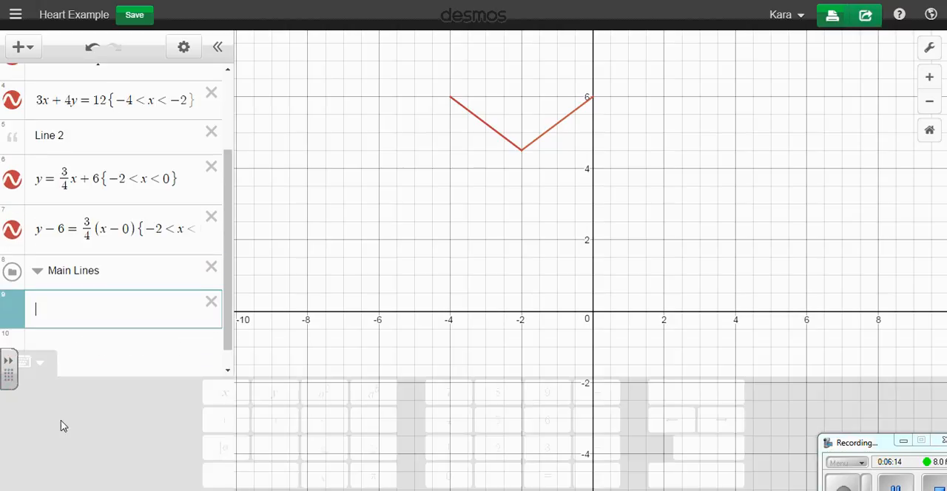
pyautogui.moveTo(13, 295); pyautogui.dragTo(47, 297)
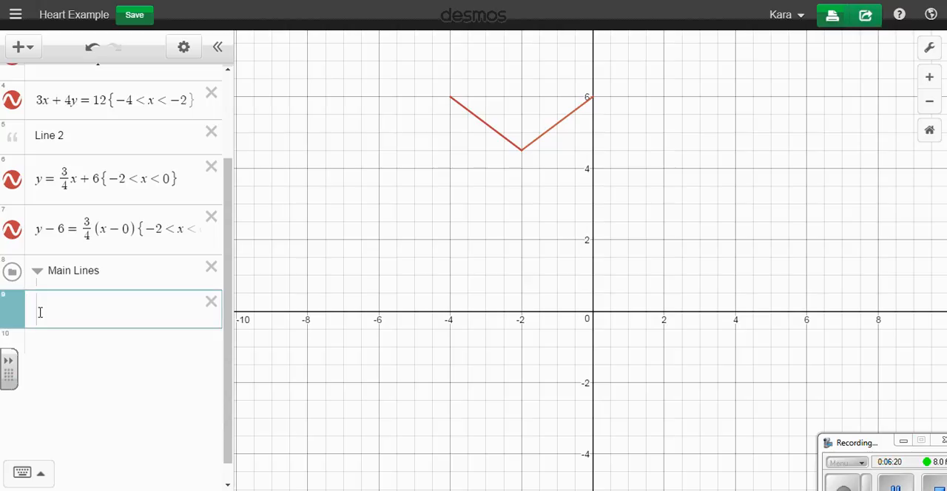
pyautogui.click(56, 312)
pyautogui.write('y = ')
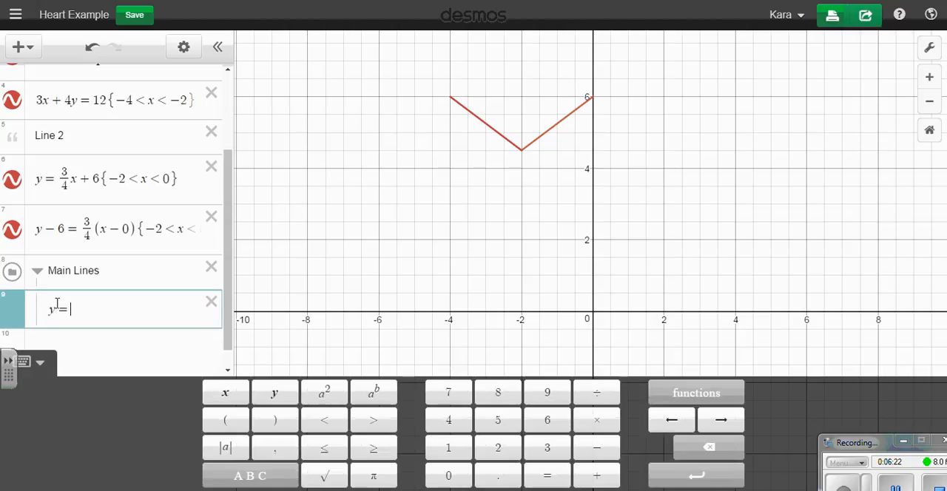
pyautogui.write('3x + 4')
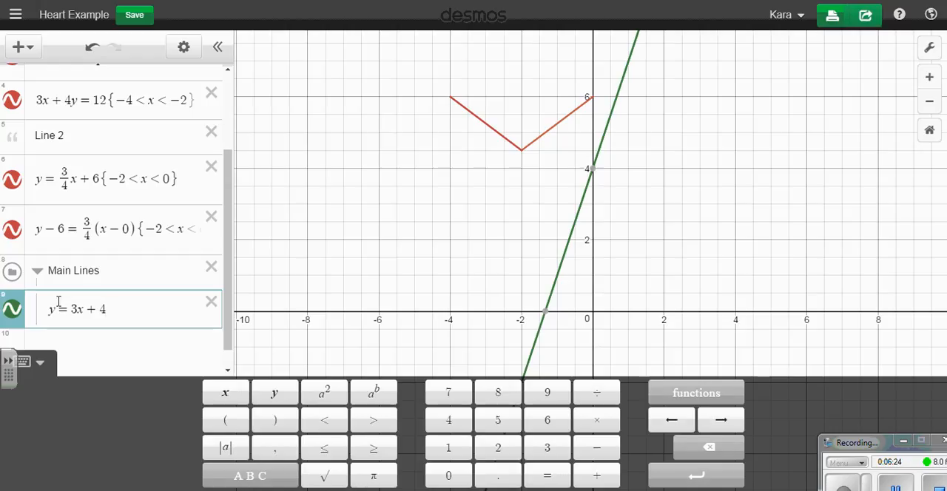
# Add a test expression "sdfsadf" outside the Main Lines folder and delete it.
pyautogui.click(127, 345)
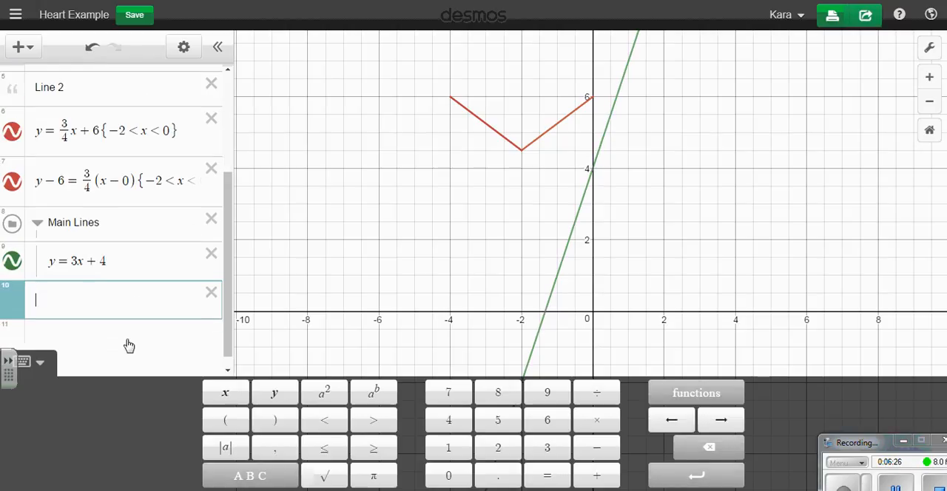
pyautogui.write('sdfsadf')
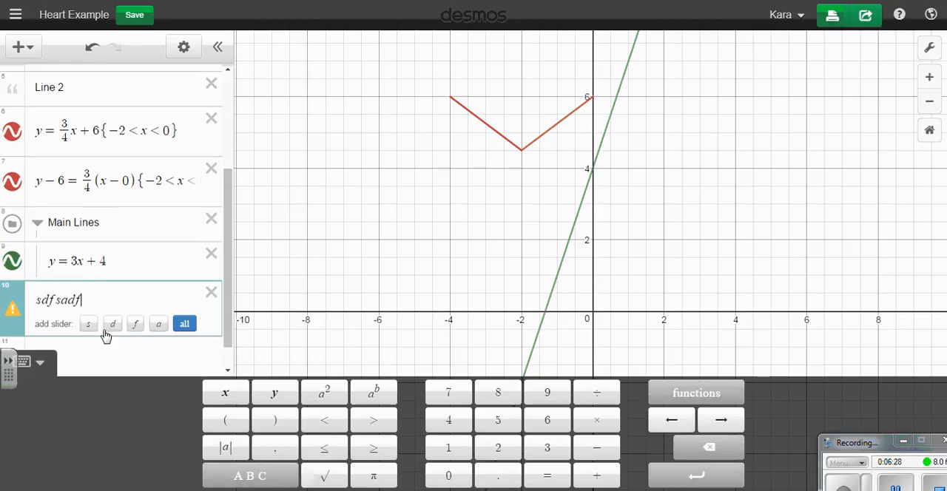
pyautogui.moveTo(18, 303)
pyautogui.click(211, 293)
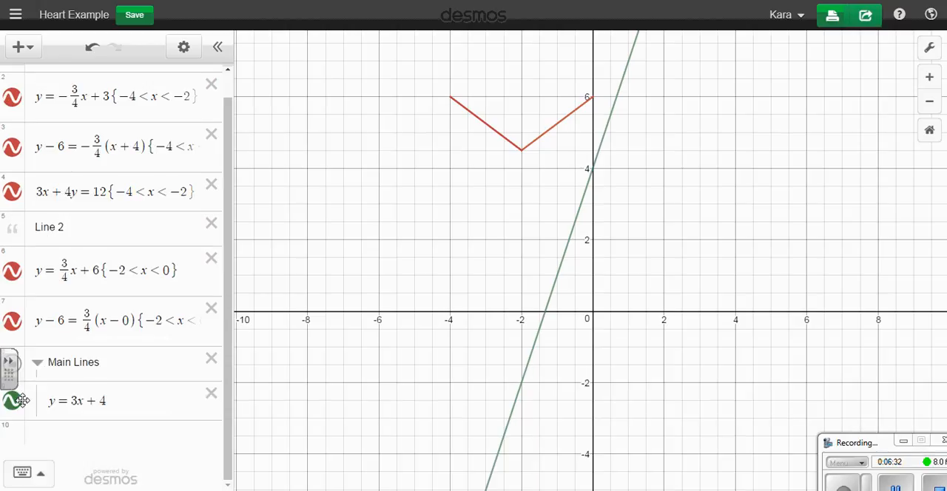
# Delete y = 3x + 4 from the Main Lines folder and move the folder back above the Line 1 note.
pyautogui.click(39, 440)
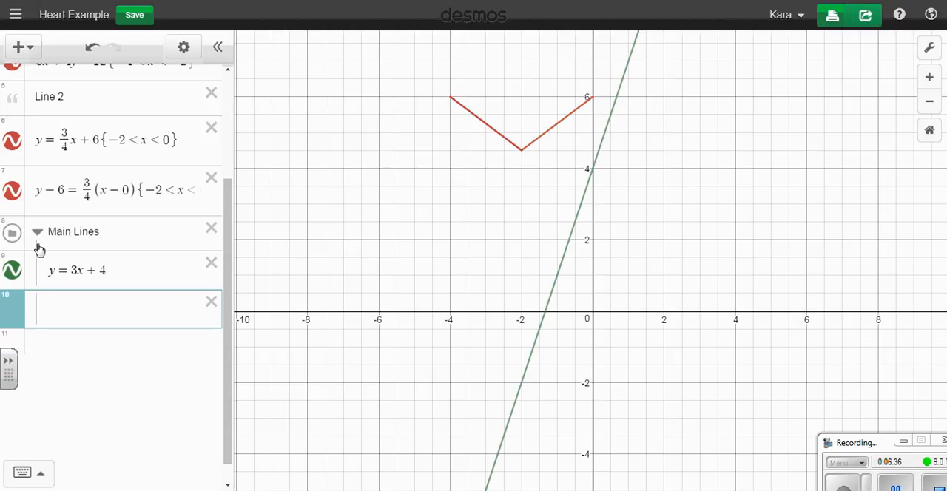
pyautogui.click(212, 300)
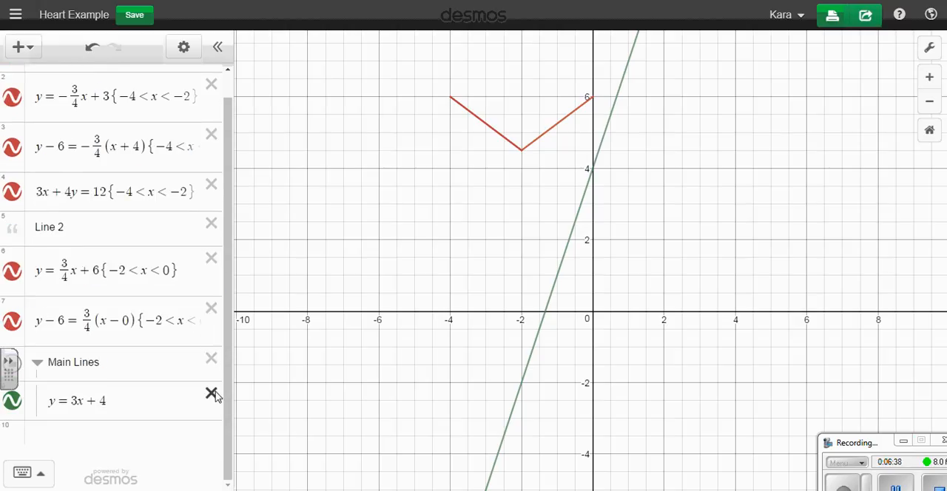
pyautogui.click(212, 394)
pyautogui.moveTo(8, 391); pyautogui.dragTo(10, 81)
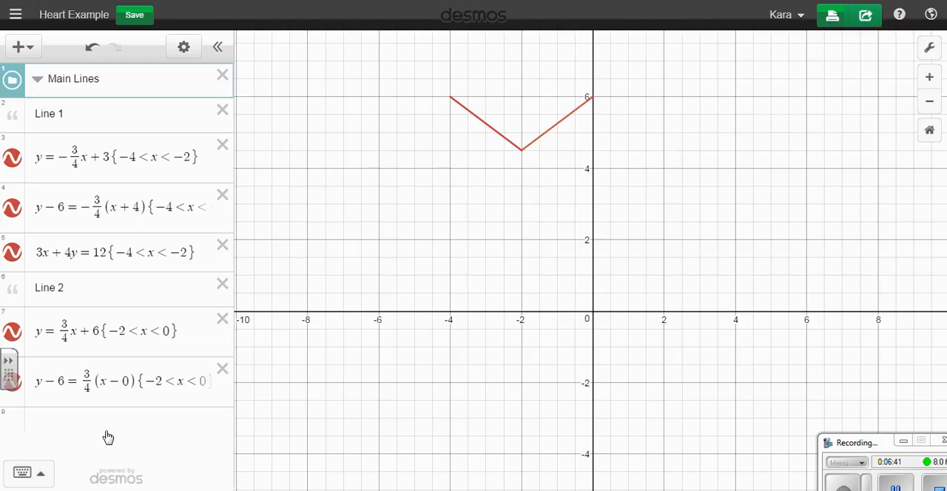
# Move the Line 1 and Line 2 notes and all of their equations into the Main Lines folder.
pyautogui.moveTo(21, 119); pyautogui.dragTo(43, 155)
pyautogui.moveTo(15, 196); pyautogui.dragTo(37, 203)
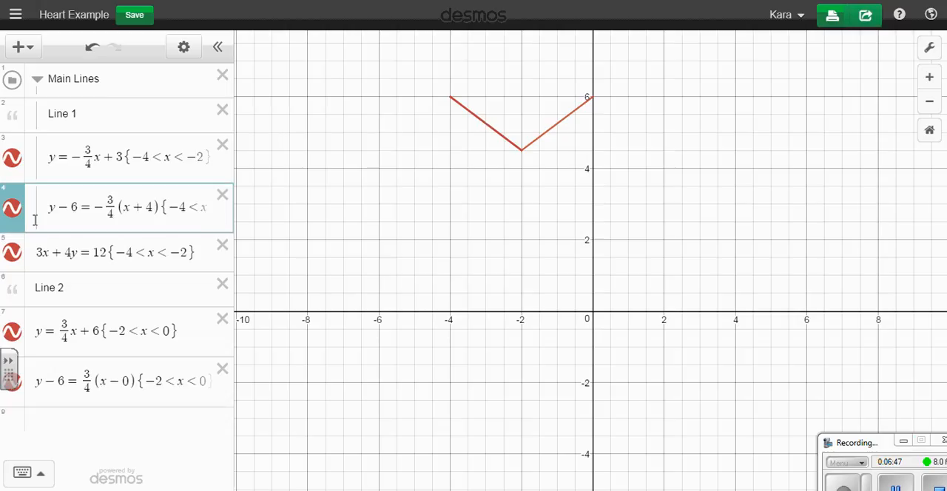
pyautogui.moveTo(14, 236); pyautogui.dragTo(35, 239)
pyautogui.moveTo(15, 287); pyautogui.dragTo(37, 288)
pyautogui.moveTo(13, 331); pyautogui.dragTo(41, 316)
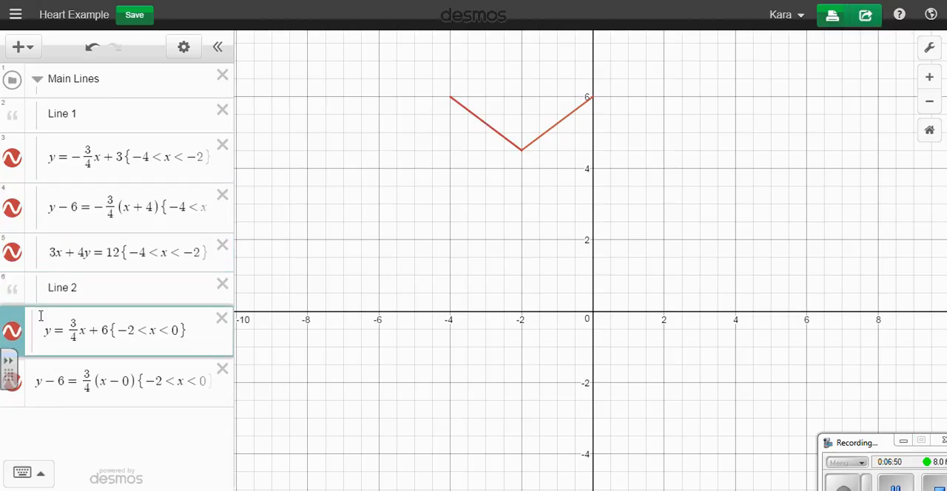
pyautogui.click(31, 374)
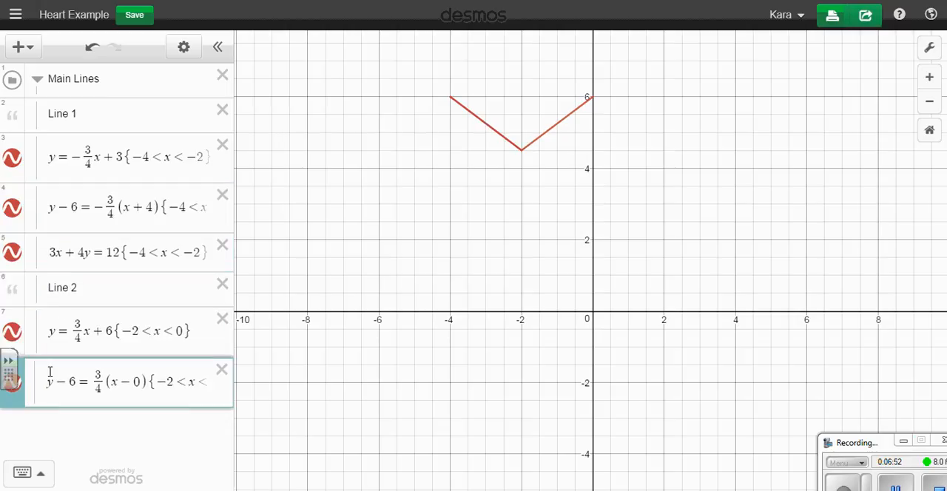
# Collapse and re-expand the Main Lines folder, delete it with its contents, and undo the deletion.
pyautogui.click(37, 82)
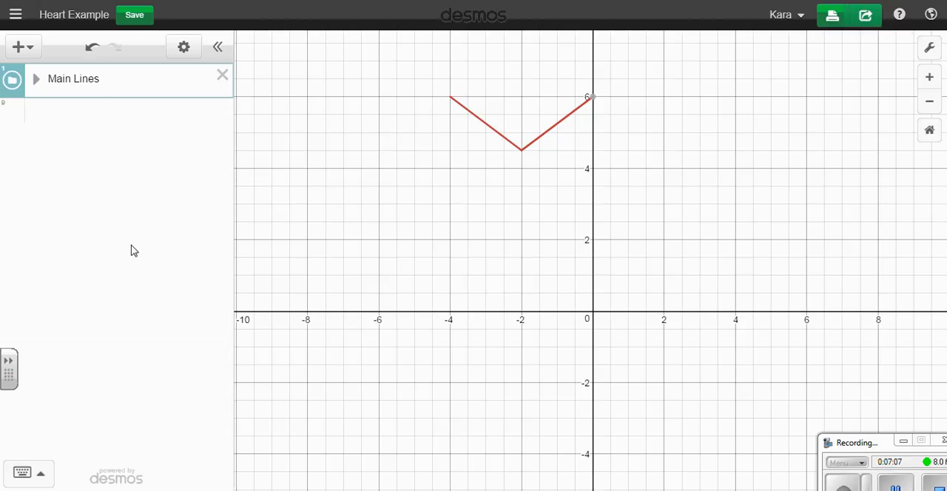
pyautogui.click(36, 80)
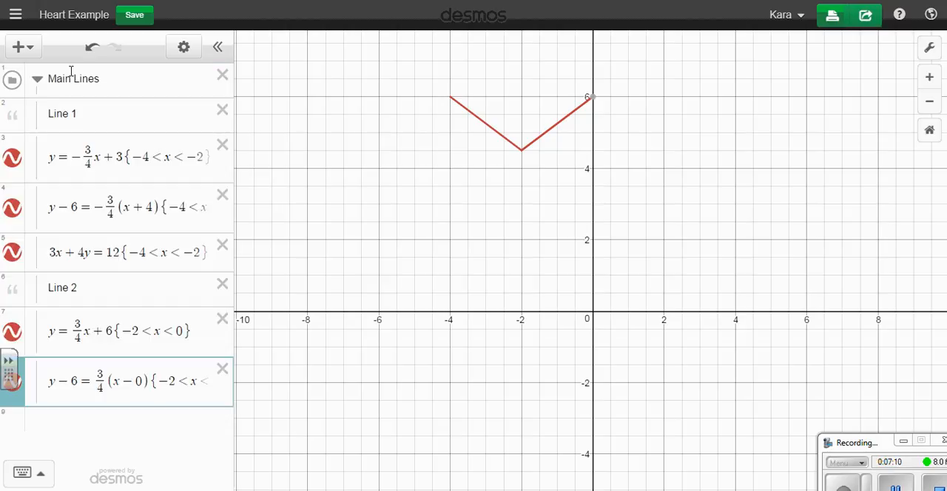
pyautogui.click(222, 76)
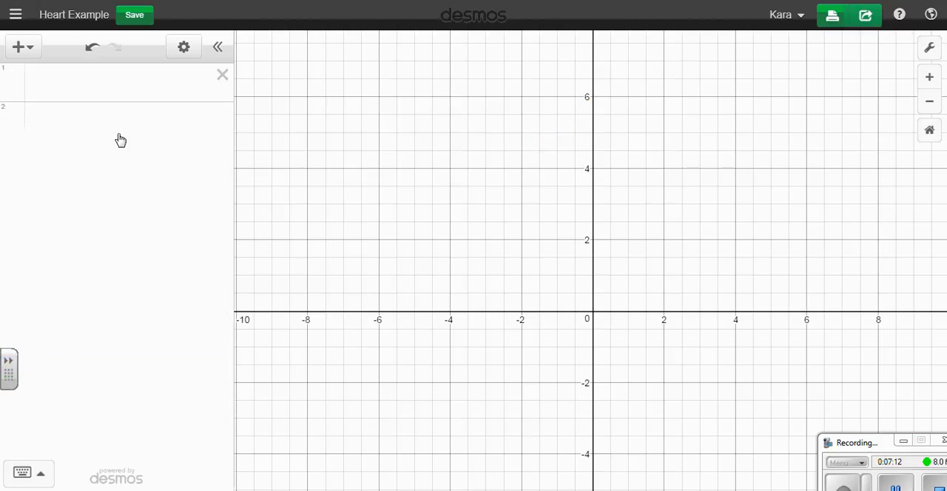
pyautogui.click(92, 48)
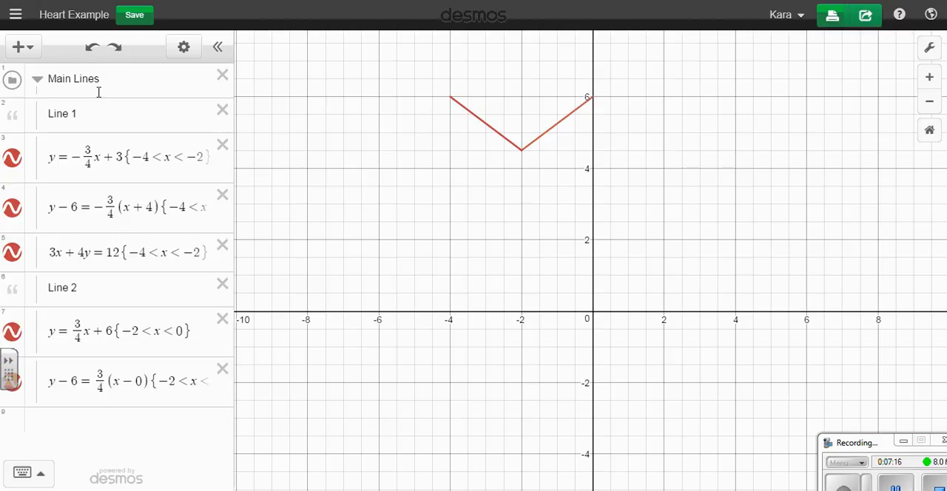
pyautogui.click(6, 111)
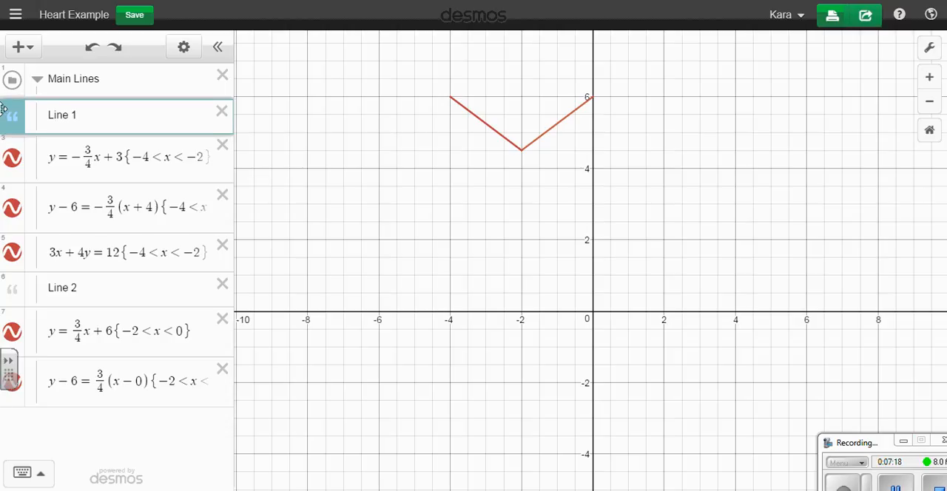
pyautogui.moveTo(9, 106); pyautogui.dragTo(9, 107)
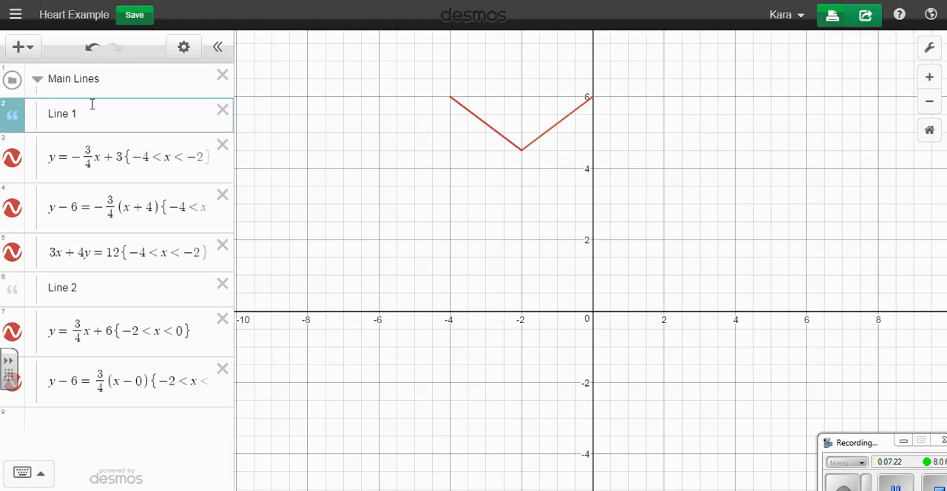
pyautogui.click(12, 81)
pyautogui.click(14, 85)
pyautogui.click(19, 146)
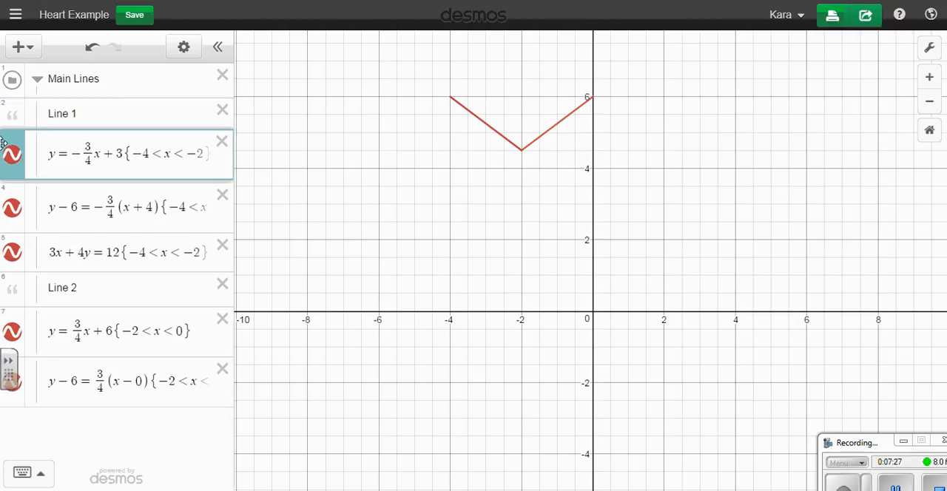
pyautogui.click(23, 189)
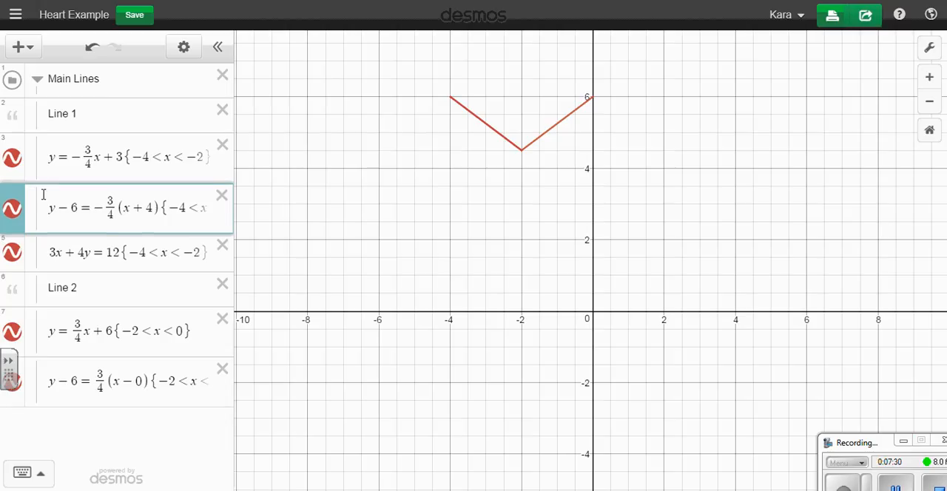
pyautogui.click(36, 194)
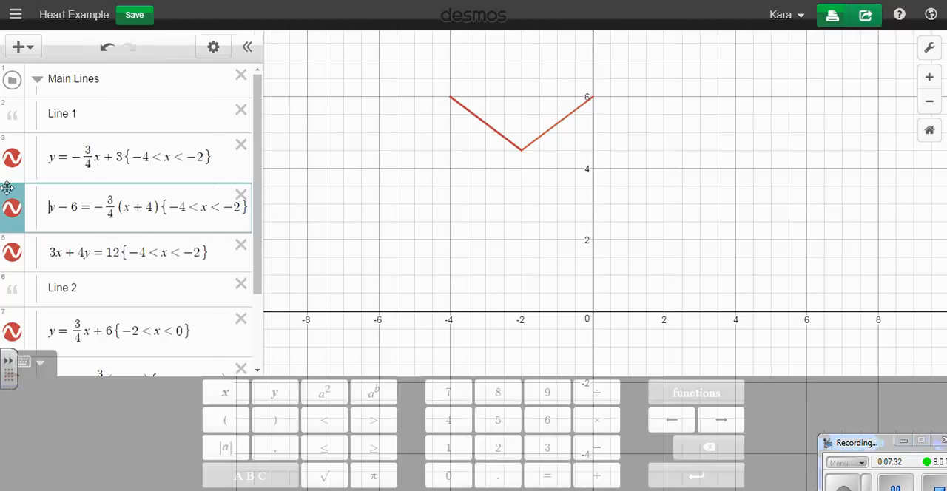
pyautogui.moveTo(269, 205); pyautogui.dragTo(268, 114)
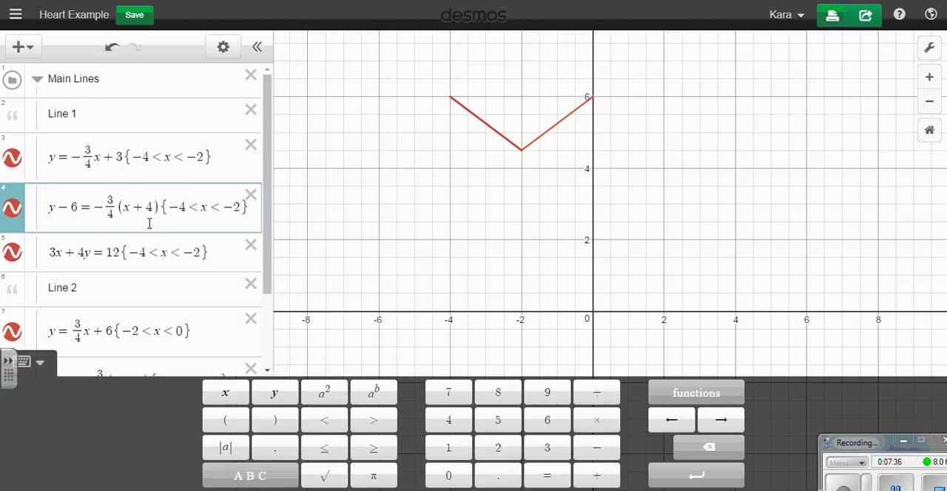
pyautogui.click(15, 115)
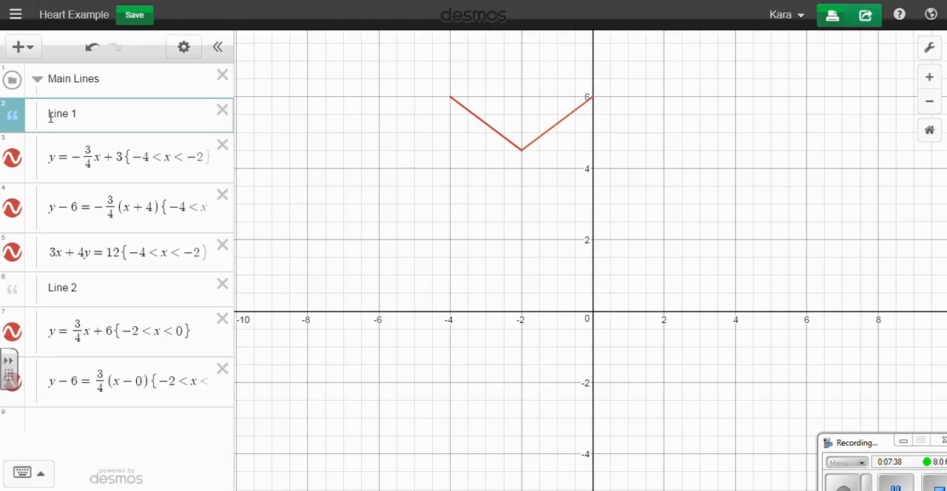
pyautogui.click(187, 425)
pyautogui.scroll(3, 183, 252)
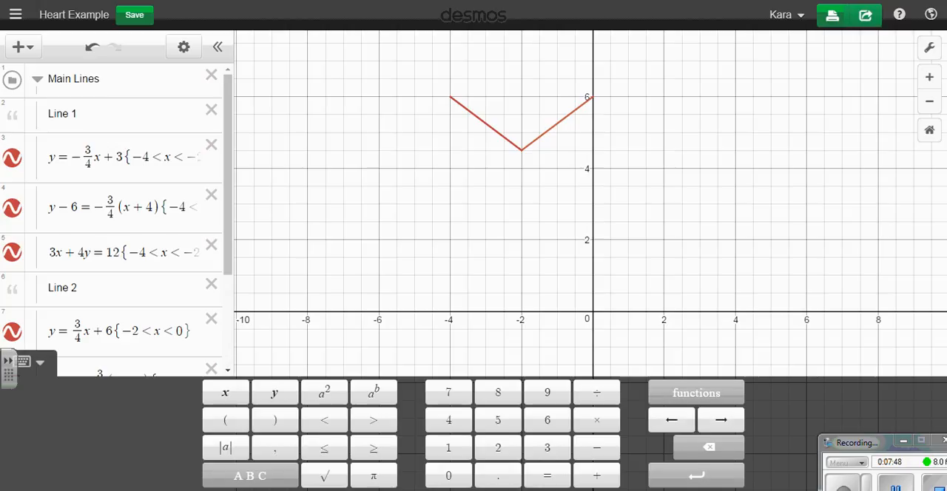
# Switch to Google Drive and open "Final Submission - Graphic Design Project (Responses)" from the Unit 4 folder of the KMc Algebra Curriculum 2015-2016 folder.
pyautogui.hotkey('ctrl', 'Tab')
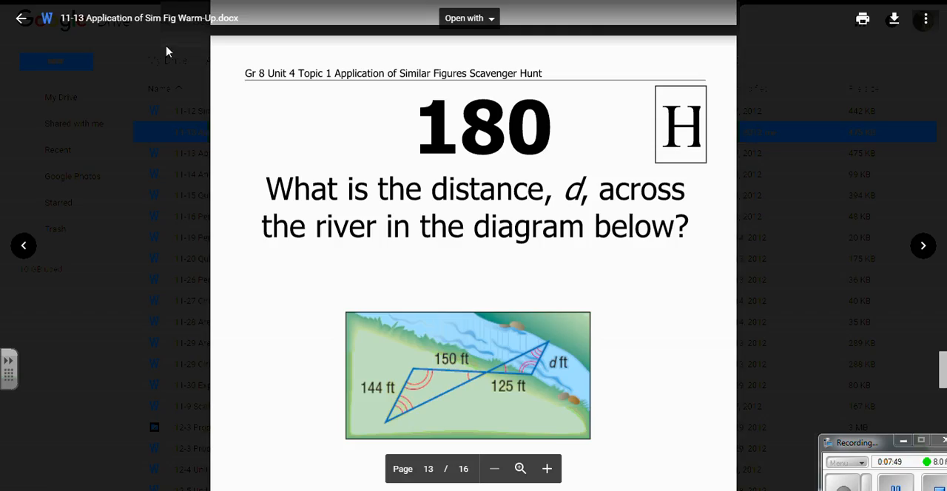
pyautogui.click(21, 18)
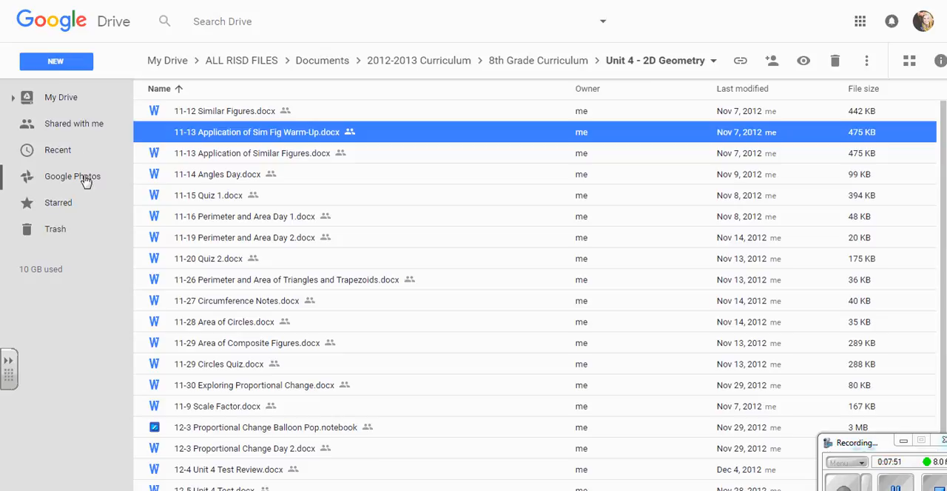
pyautogui.click(93, 98)
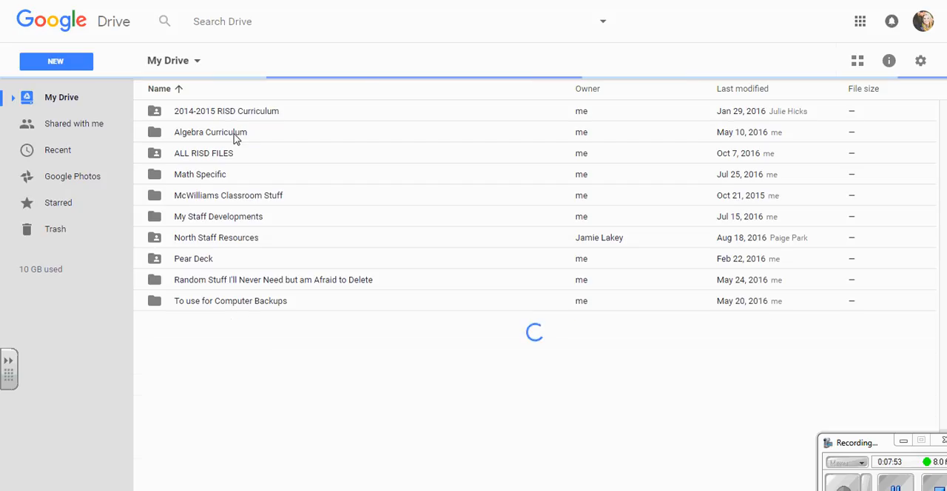
pyautogui.doubleClick(235, 137)
pyautogui.doubleClick(232, 153)
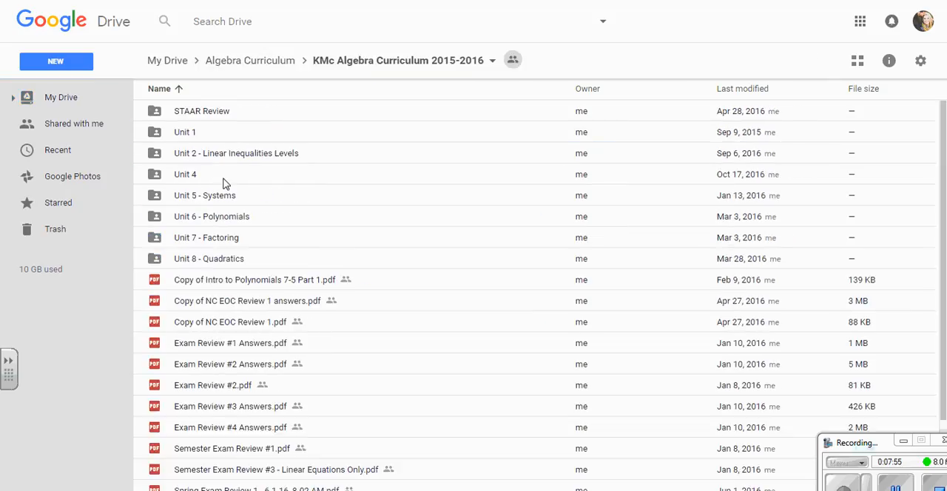
pyautogui.doubleClick(222, 181)
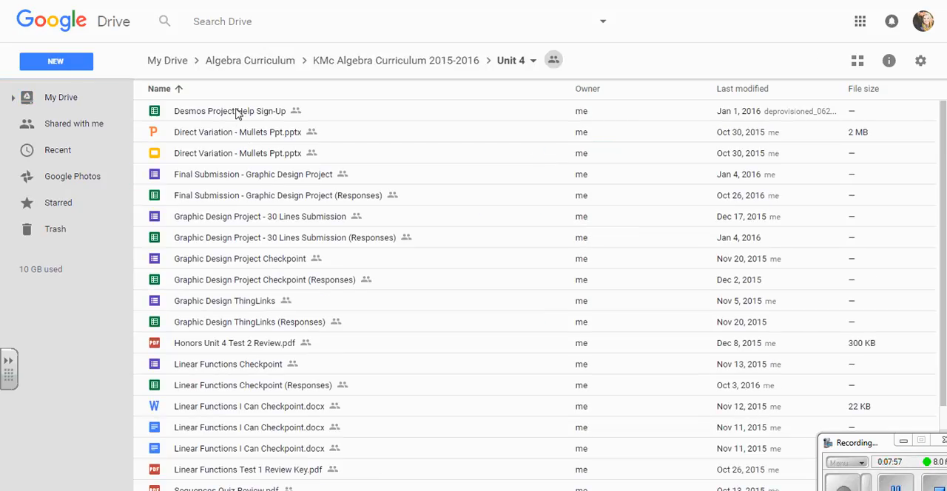
pyautogui.doubleClick(247, 195)
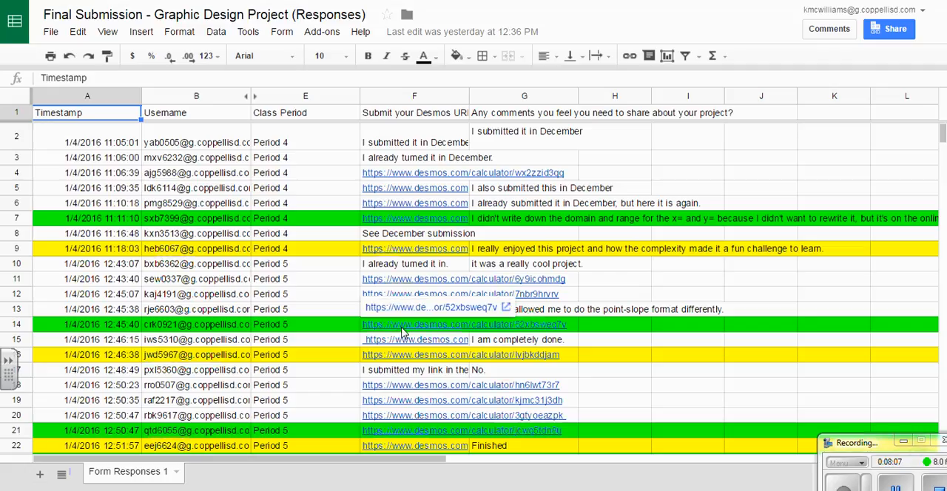
# Open the Desmos link submitted in row 14 and look through the Penguin graph's notes and line equations.
pyautogui.click(404, 333)
pyautogui.click(407, 310)
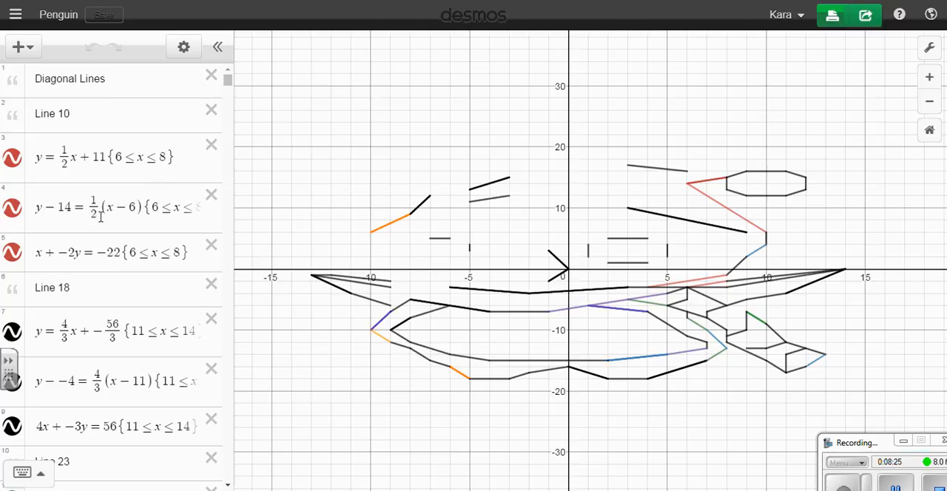
pyautogui.scroll(-8, 100, 215)
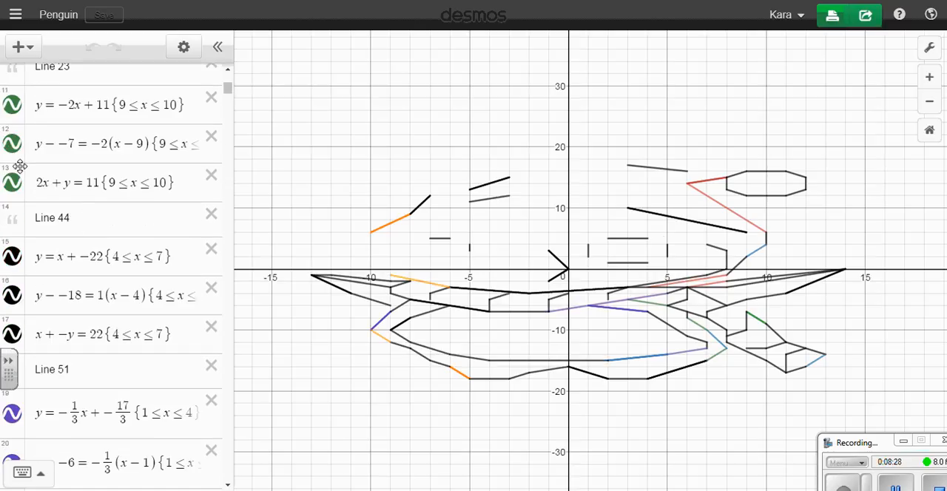
pyautogui.scroll(-5, 86, 227)
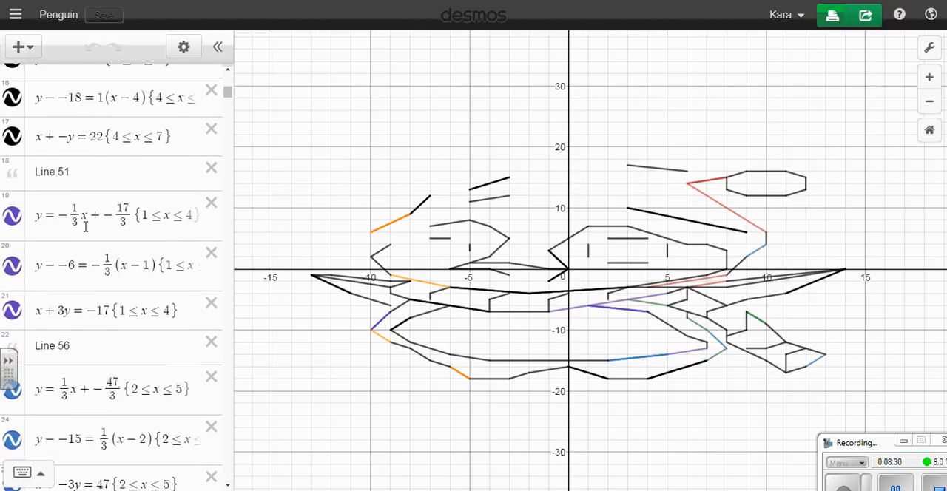
# Look further through the Penguin graph's expression list, examining the labelled equations from Line 51 to Line 129.
pyautogui.scroll(-9, 86, 227)
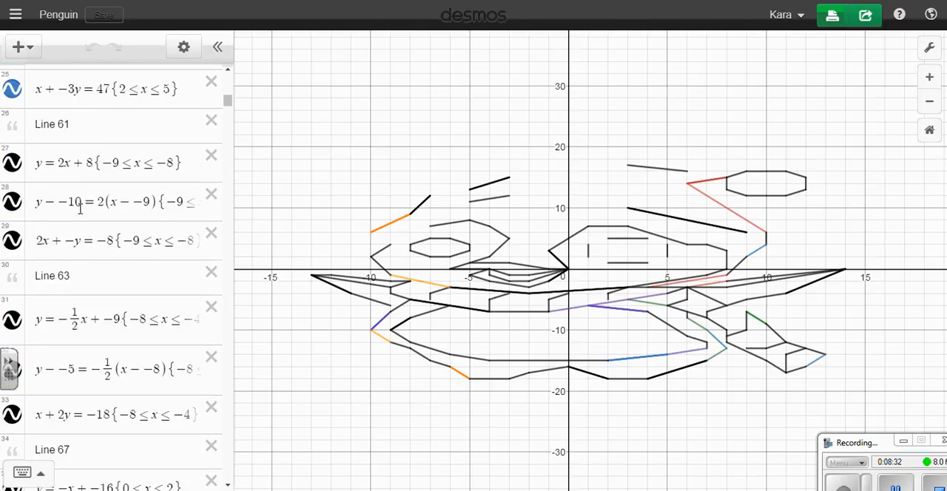
pyautogui.scroll(-8, 80, 209)
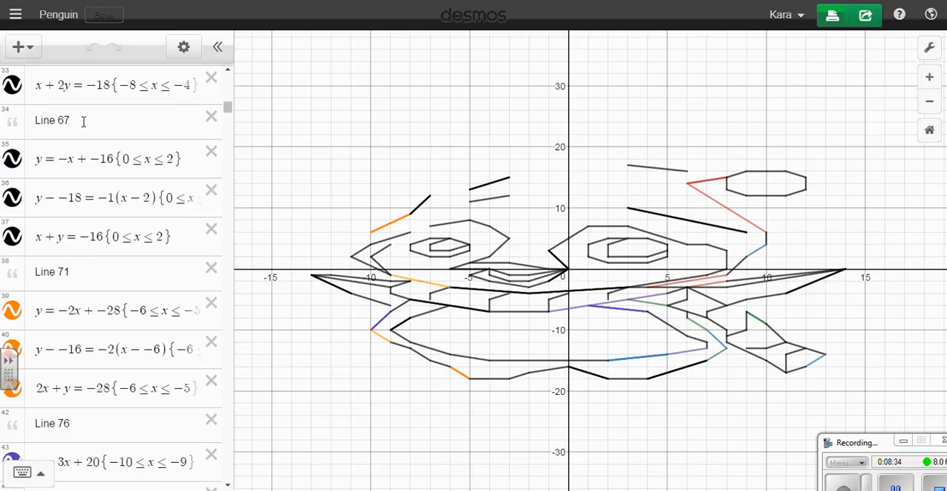
pyautogui.scroll(-2, 71, 355)
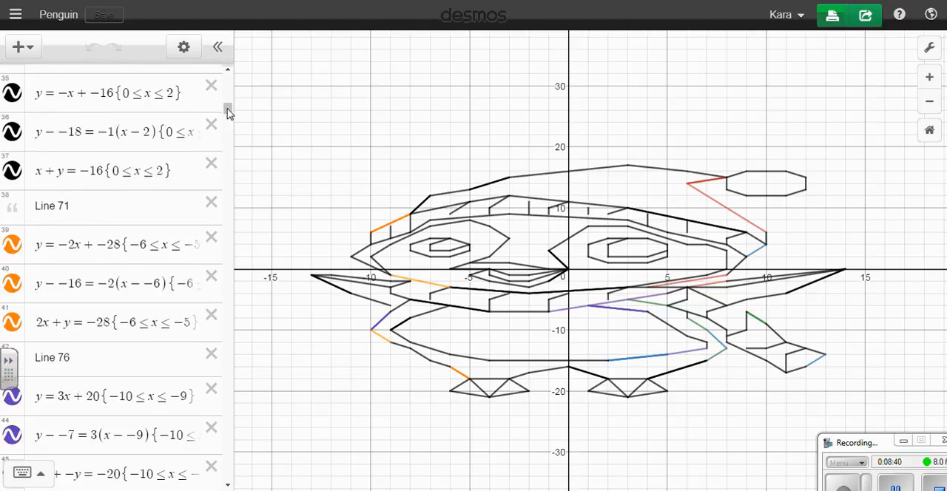
pyautogui.scroll(-5, 230, 209)
pyautogui.scroll(-4, 229, 209)
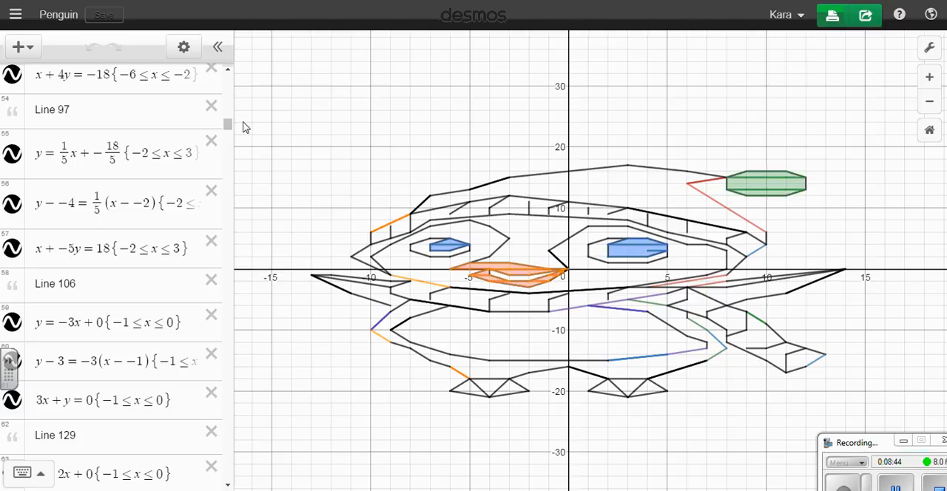
# Return to the start of the expression list and examine the Diagonal Lines heading note and the Line 10 note.
pyautogui.moveTo(228, 126); pyautogui.dragTo(226, 63)
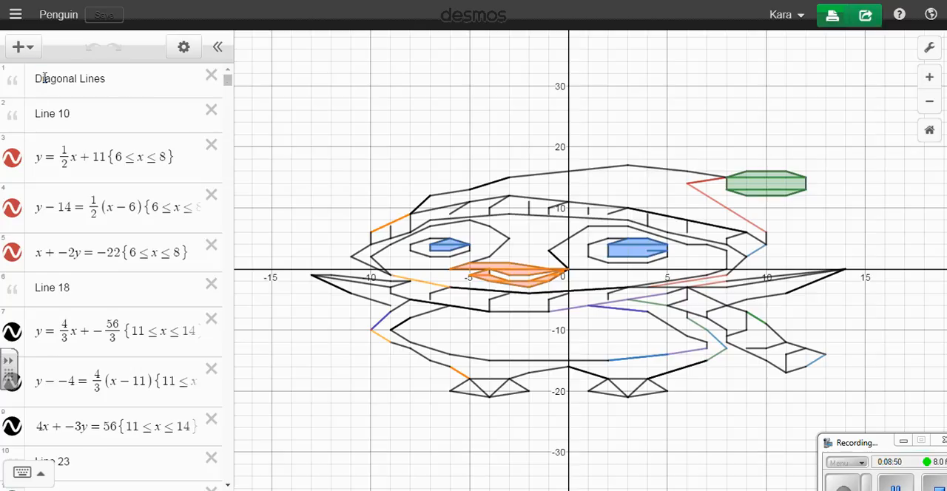
pyautogui.moveTo(44, 78); pyautogui.dragTo(136, 79)
pyautogui.click(135, 83)
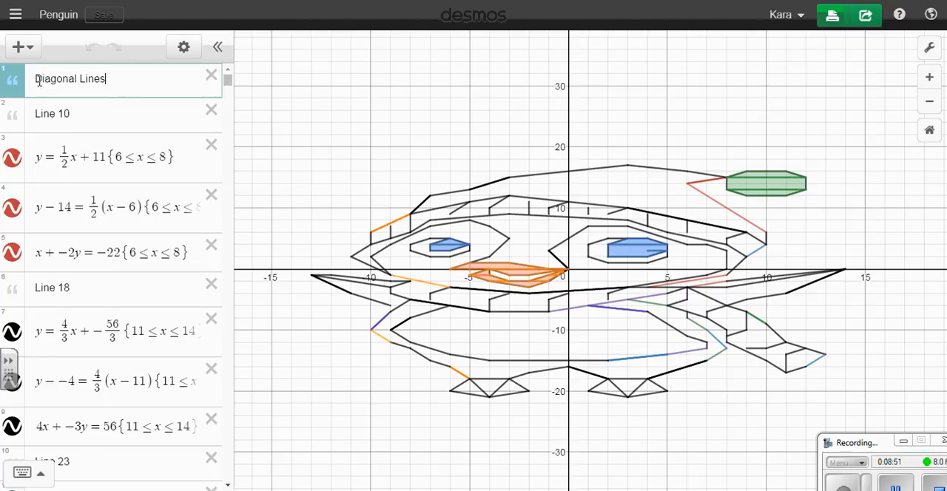
pyautogui.click(87, 119)
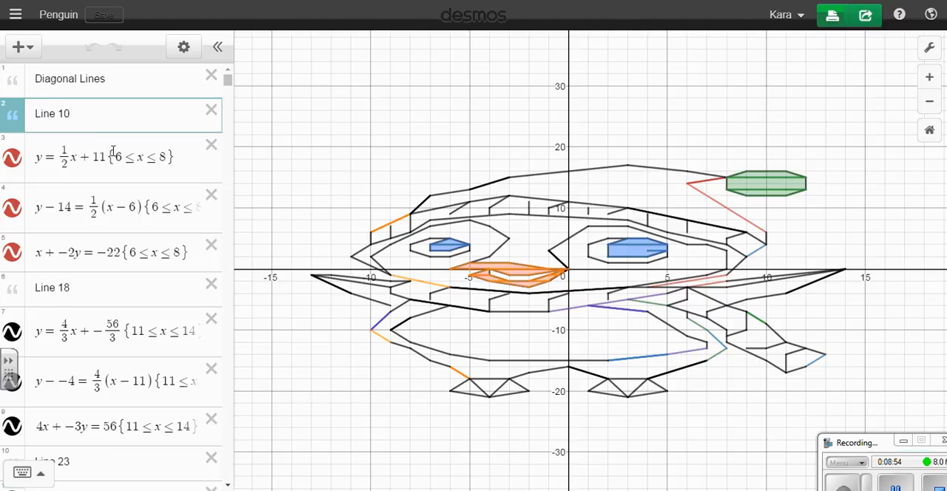